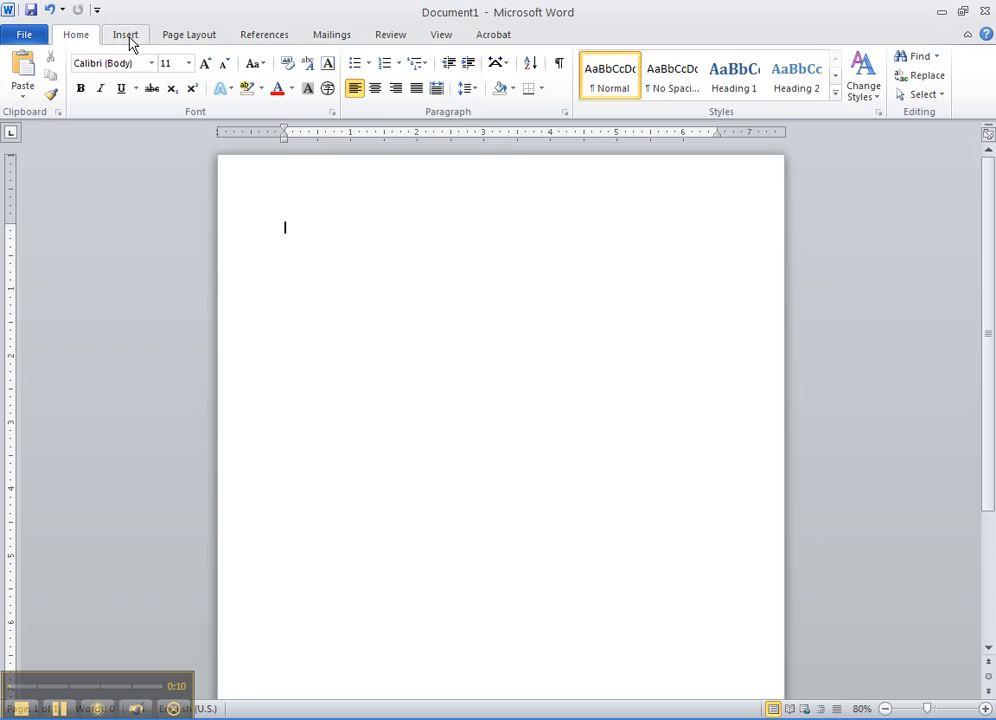
# Step: Draw a rectangle shape about 2.23" wide and 0.26" high near the top of the blank page
pyautogui.click(127, 36)
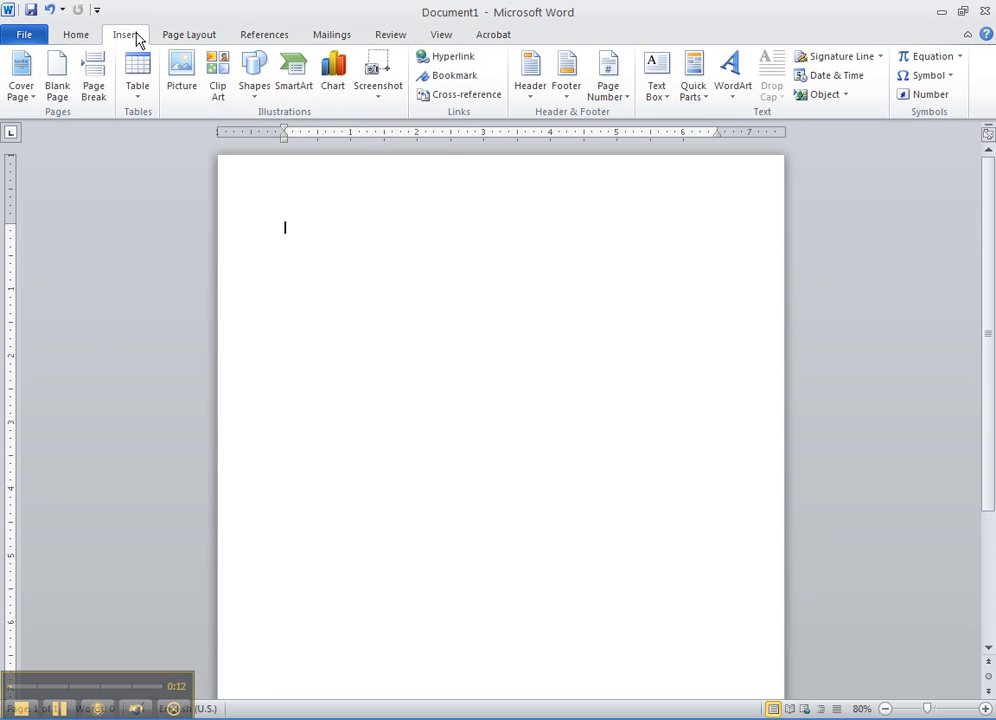
pyautogui.click(254, 92)
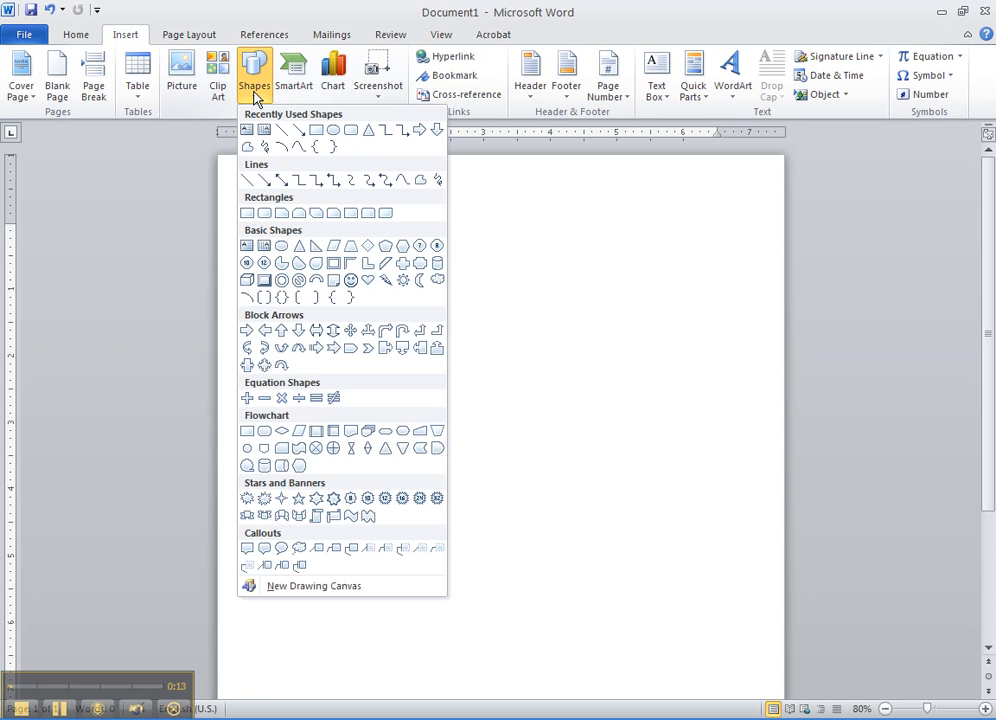
pyautogui.click(317, 131)
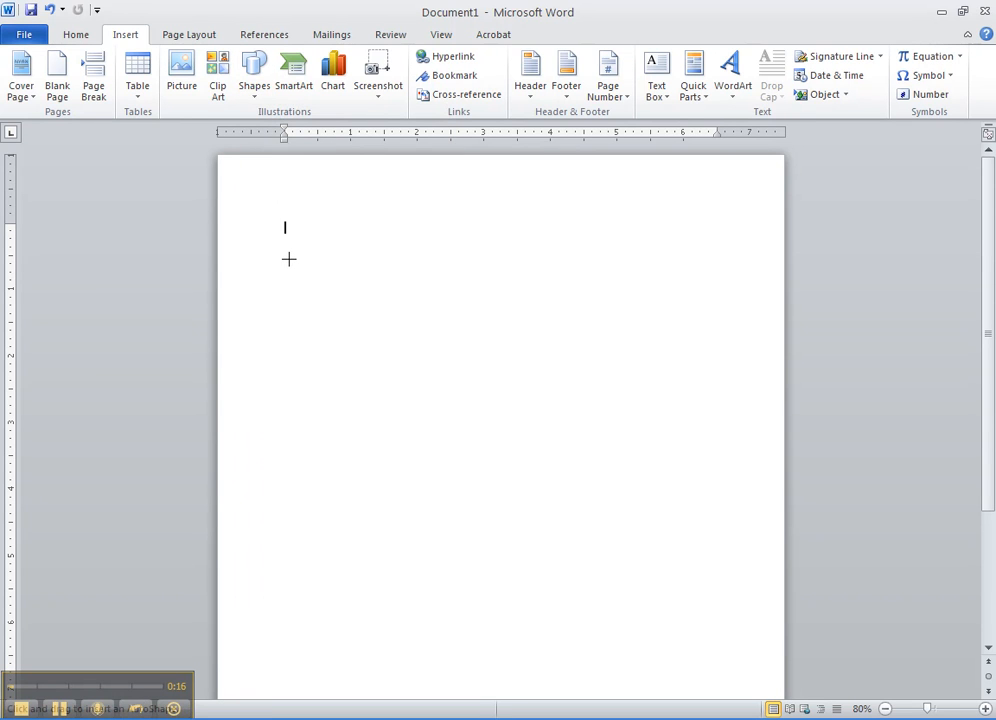
pyautogui.moveTo(288, 260); pyautogui.dragTo(438, 276)
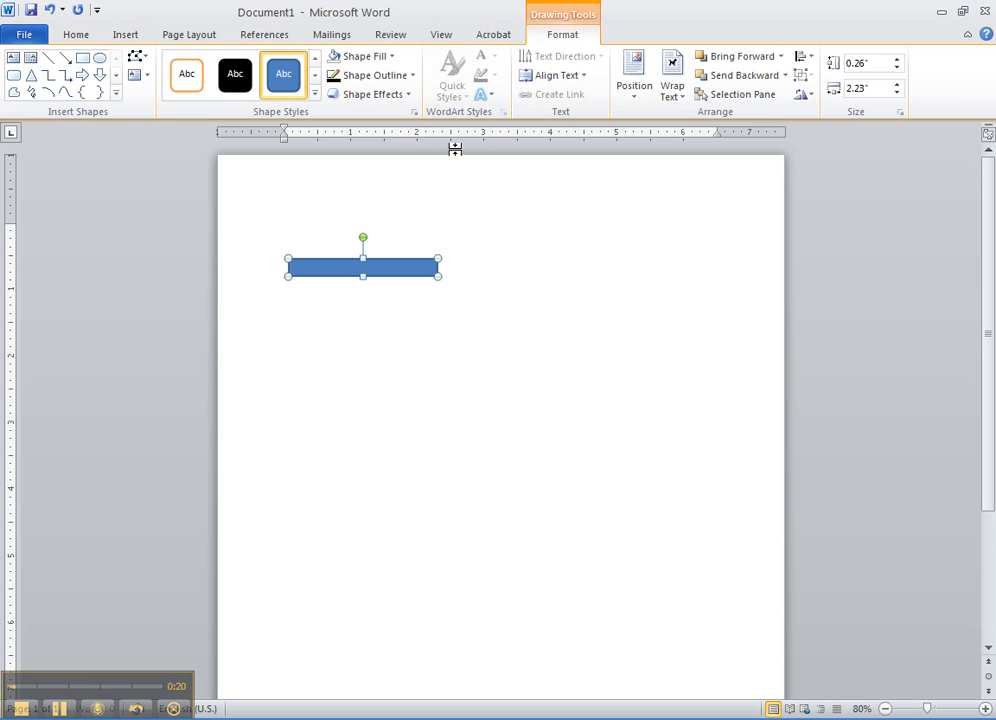
# Step: Give the rectangle a black outline and no fill, and shift it slightly up and to the left
pyautogui.click(409, 77)
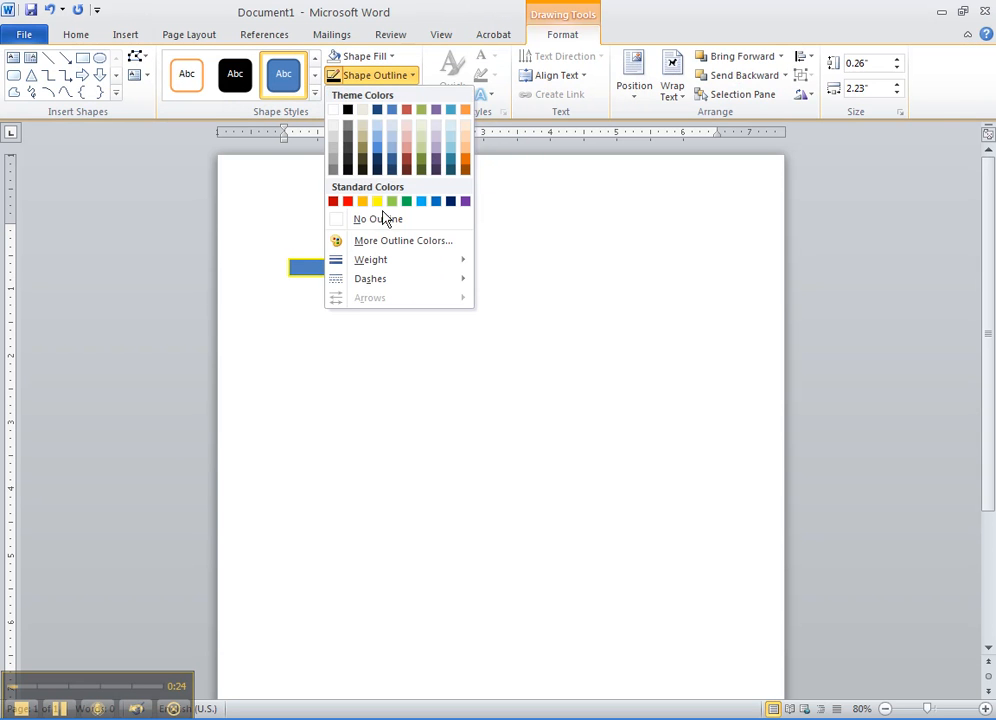
pyautogui.click(347, 109)
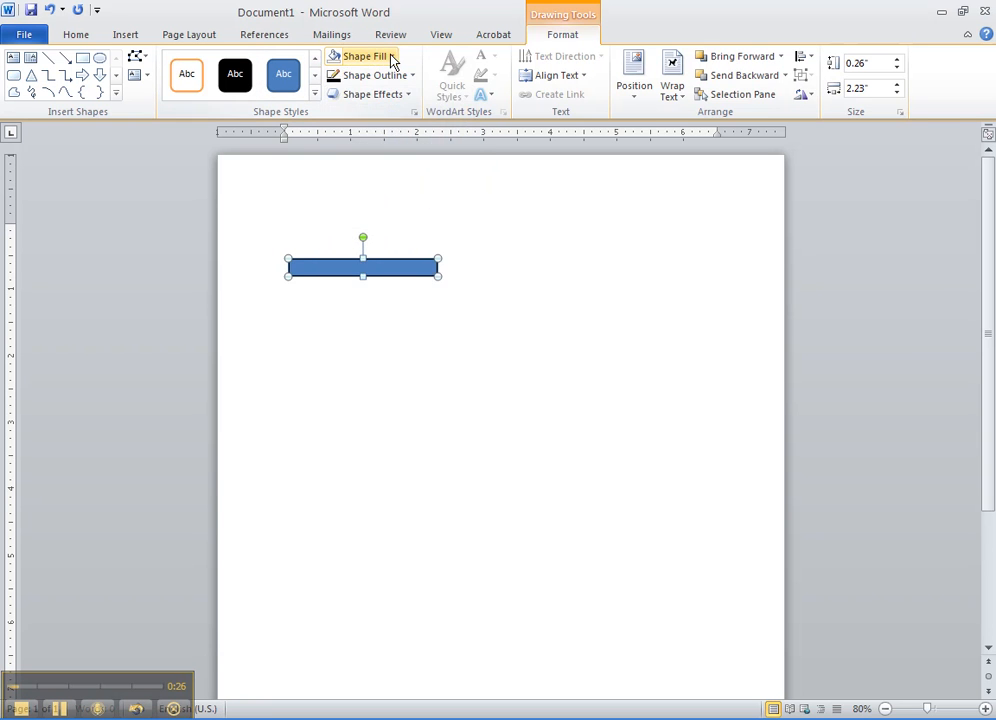
pyautogui.click(391, 58)
pyautogui.click(367, 200)
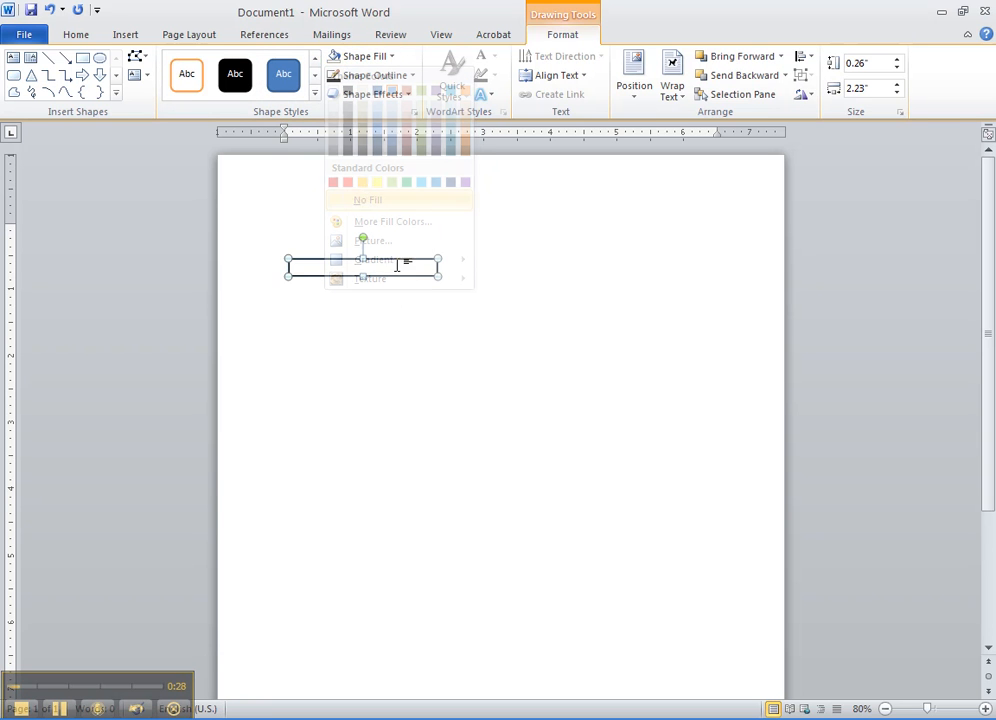
pyautogui.moveTo(411, 262); pyautogui.dragTo(393, 245)
pyautogui.click(356, 296)
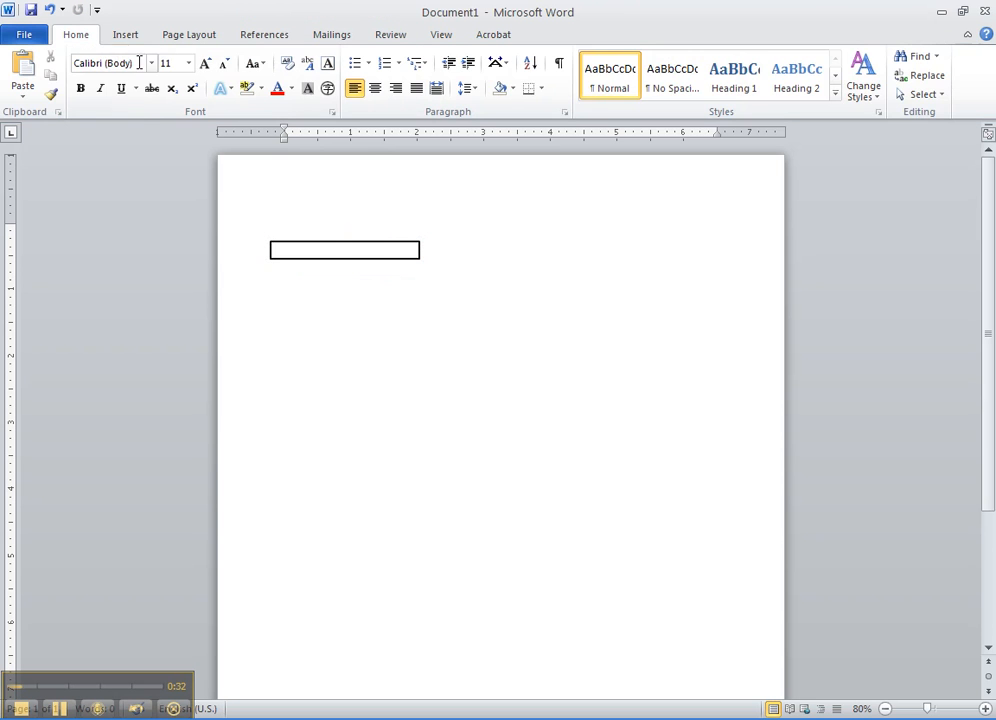
# Step: Draw a text box about 1.74" wide and 0.29" high just below the rectangle and enter "First Name" in it
pyautogui.click(135, 40)
pyautogui.click(660, 92)
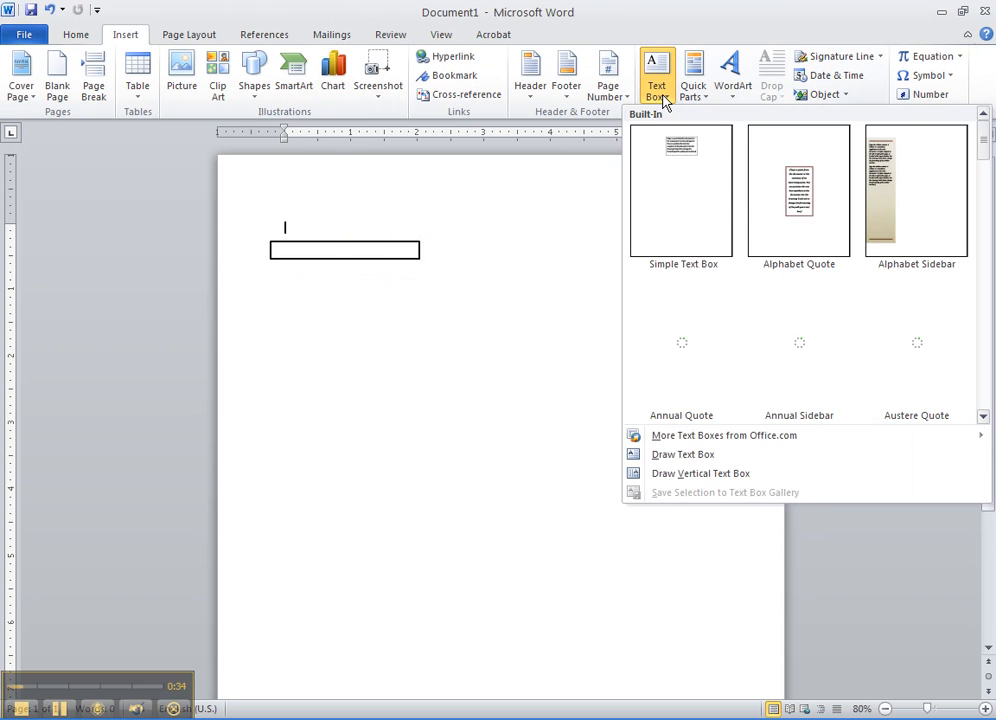
pyautogui.click(702, 455)
pyautogui.moveTo(288, 270)
pyautogui.mouseDown()
pyautogui.moveTo(338, 292)
pyautogui.moveTo(406, 289)
pyautogui.mouseUp()
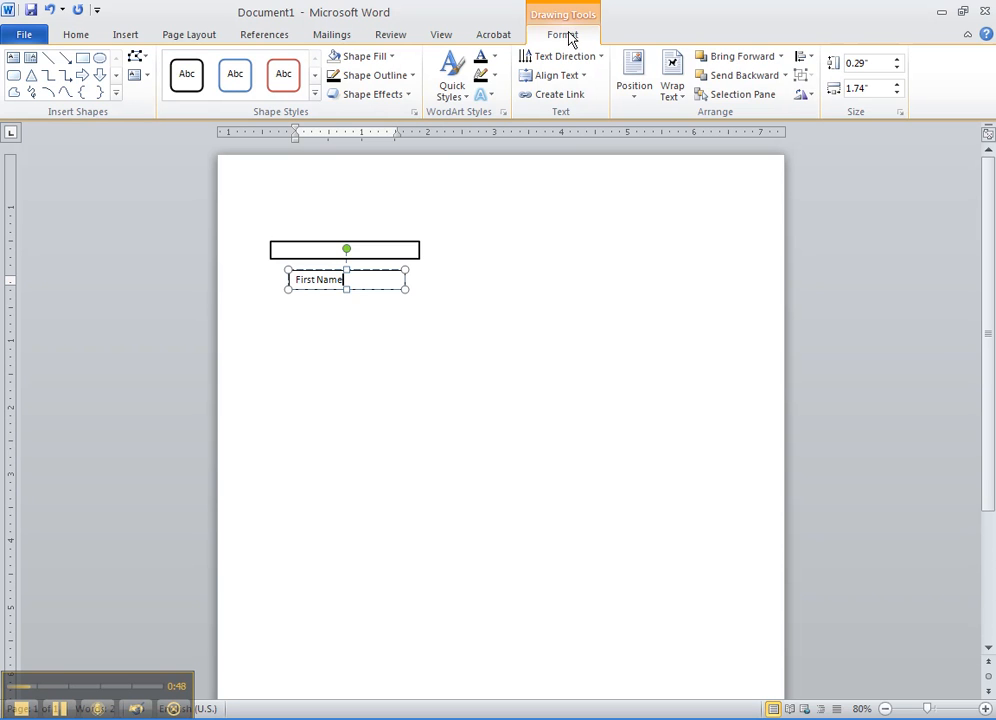
# Step: Remove the fill and the outline from the "First Name" text box
pyautogui.click(392, 58)
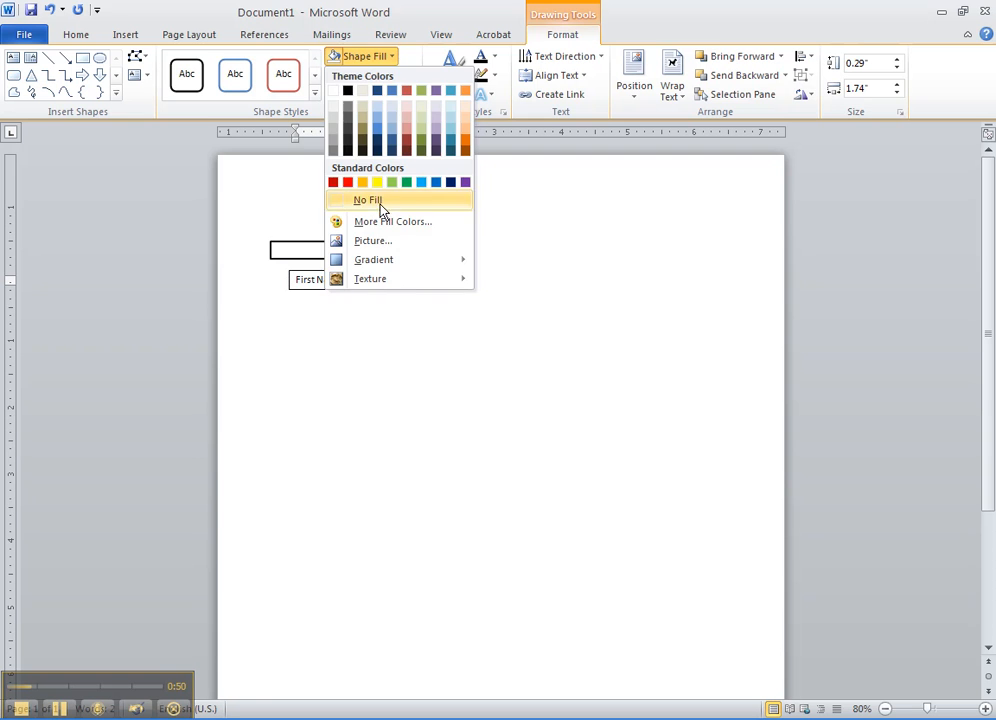
pyautogui.click(380, 205)
pyautogui.click(405, 79)
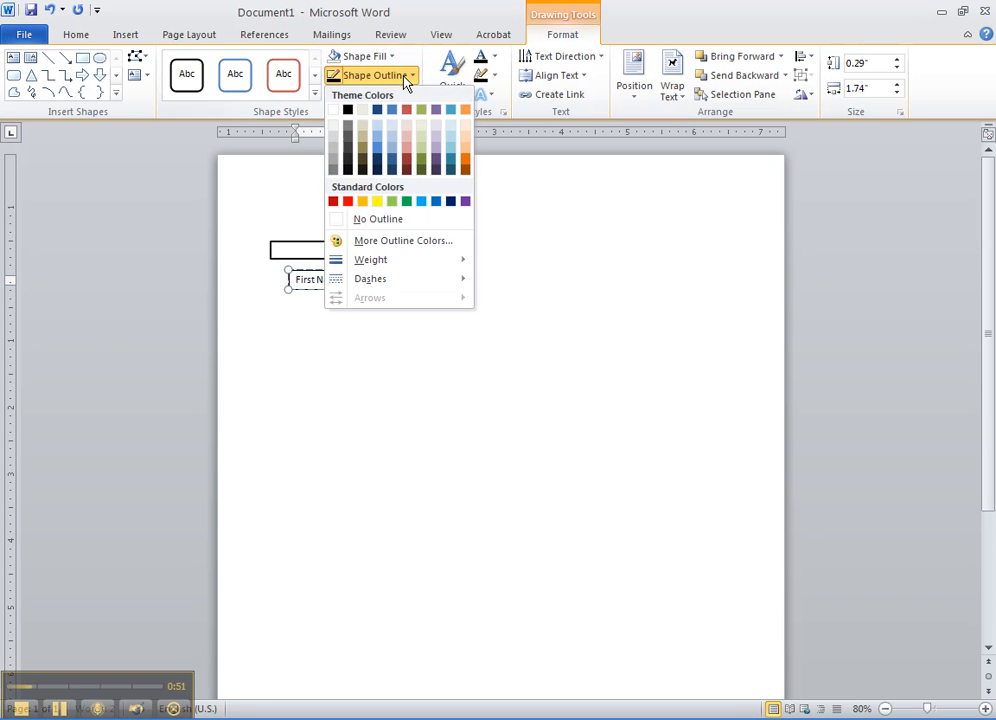
pyautogui.click(351, 218)
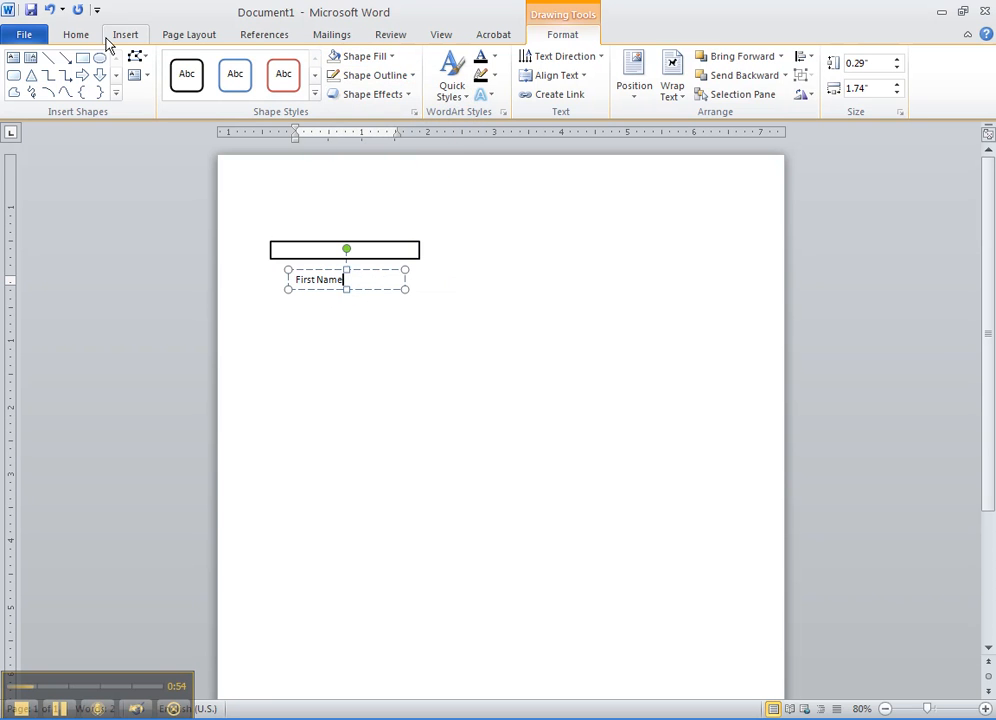
# Step: Center the "First Name" text within its box and move the box up against the rectangle's lower edge
pyautogui.click(72, 35)
pyautogui.click(376, 91)
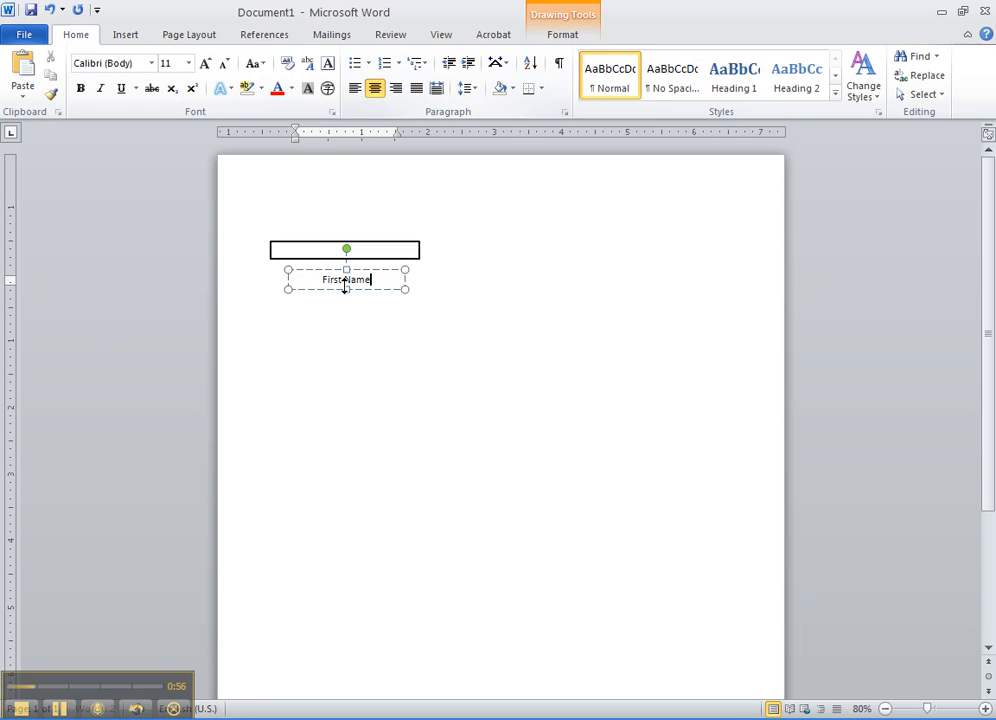
pyautogui.moveTo(368, 277); pyautogui.dragTo(362, 266)
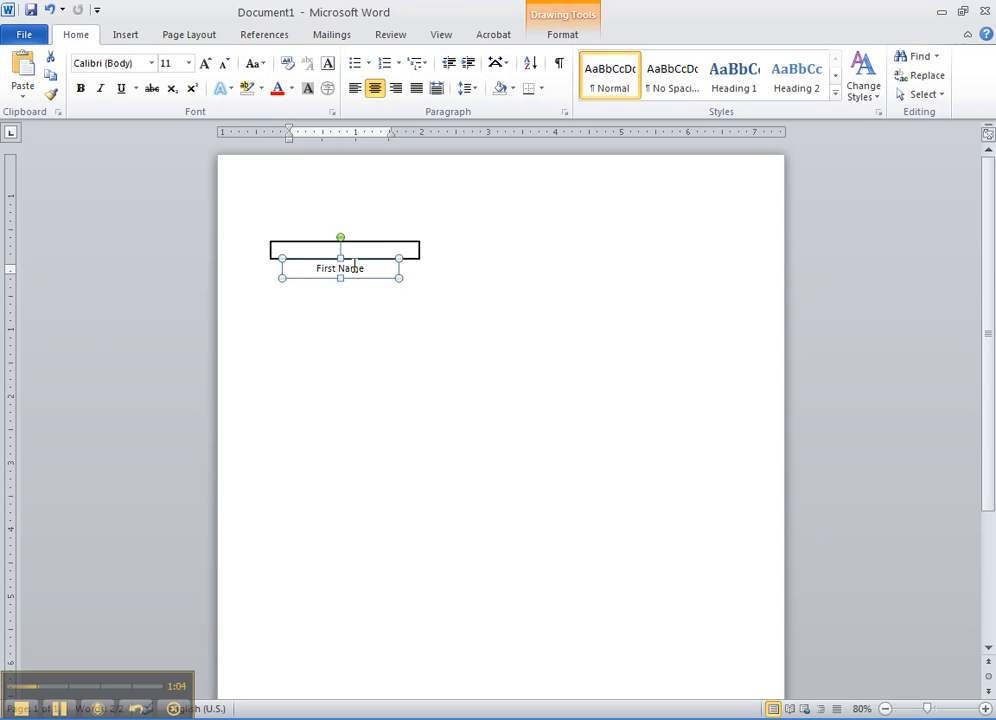
# Step: Select the text box together with the rectangle and align their centers horizontally
pyautogui.keyDown('shift'); pyautogui.click(415, 259); pyautogui.keyUp('shift')
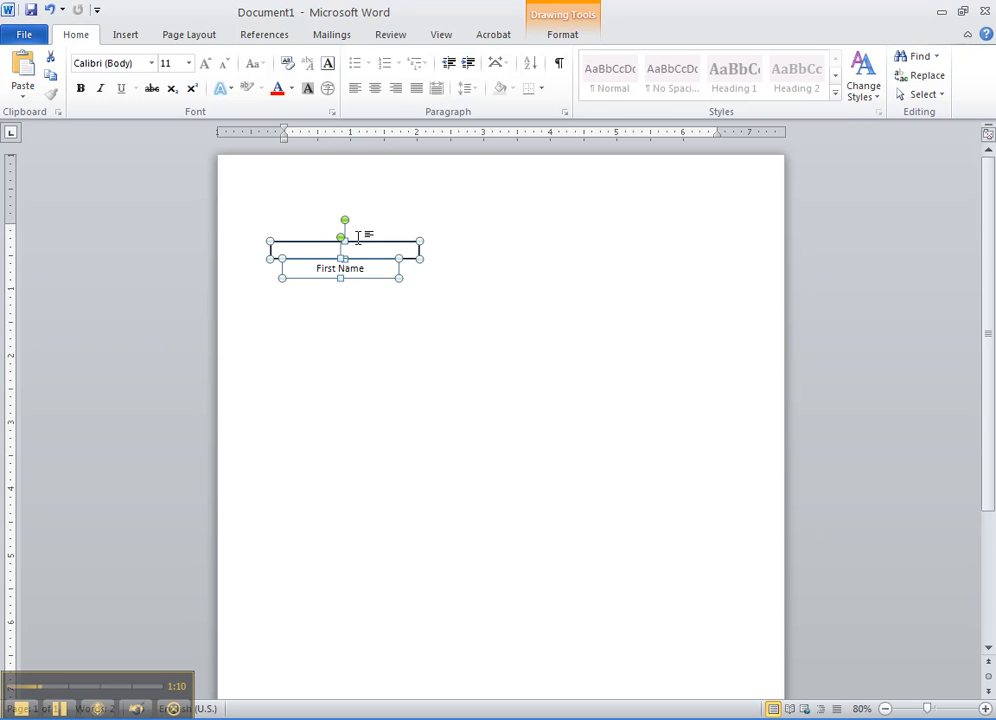
pyautogui.click(557, 33)
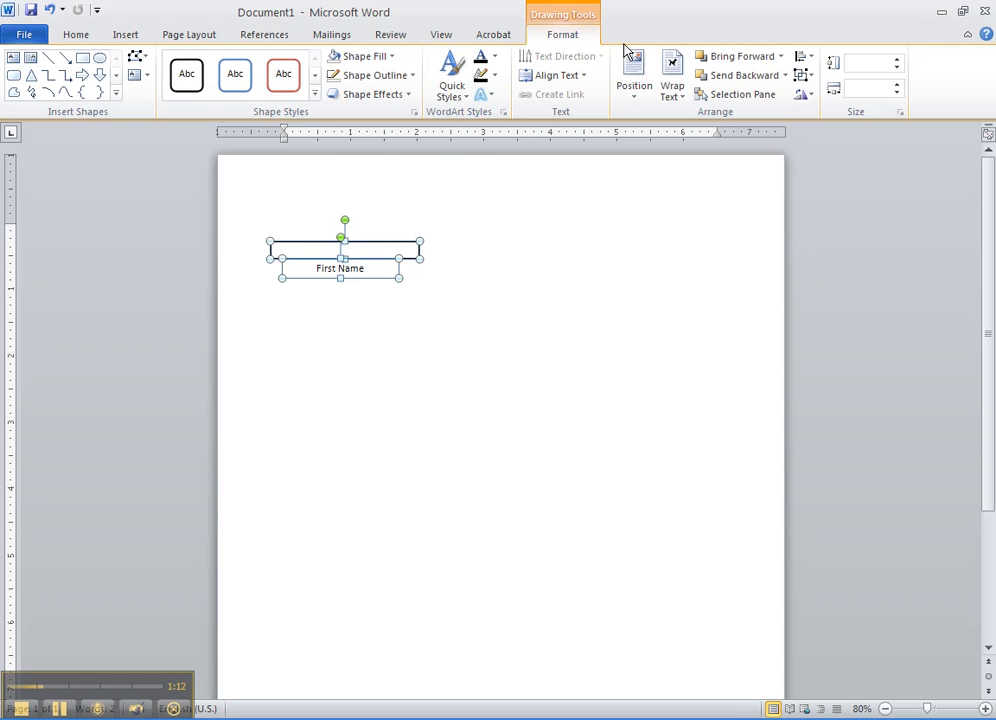
pyautogui.click(810, 60)
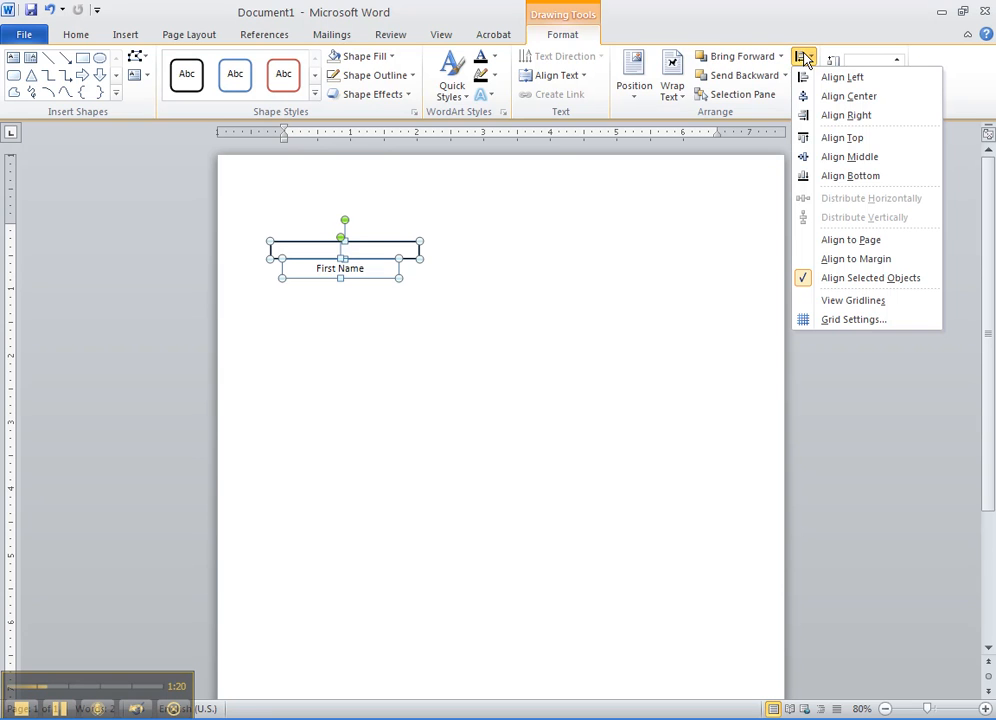
pyautogui.click(847, 96)
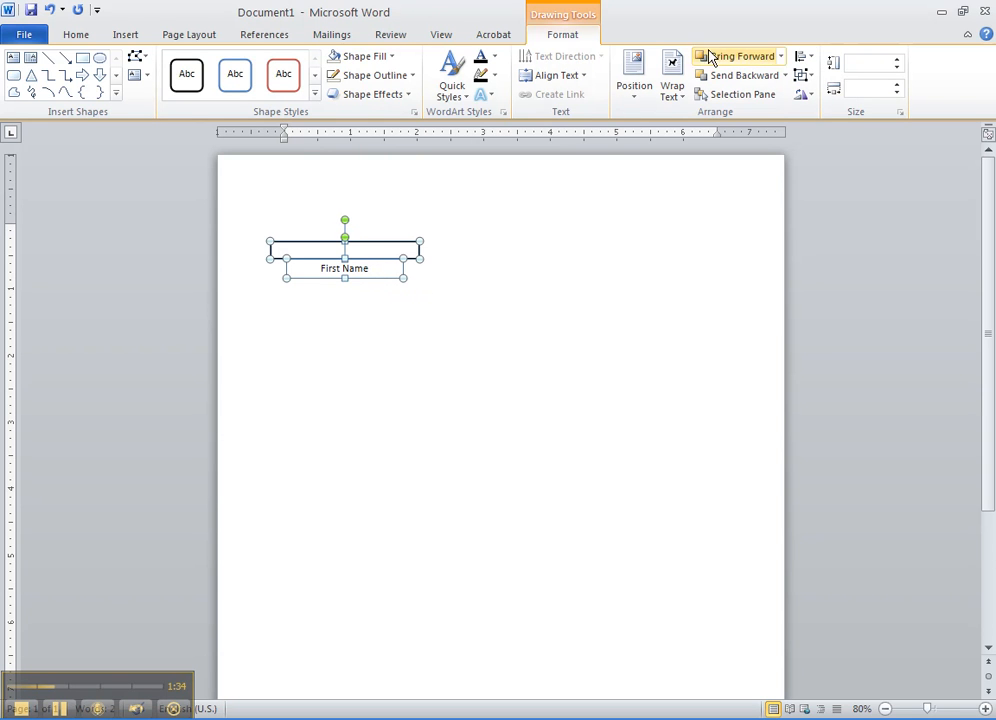
# Step: Group the rectangle with its "First Name" label and move the group slightly to the left
pyautogui.click(805, 76)
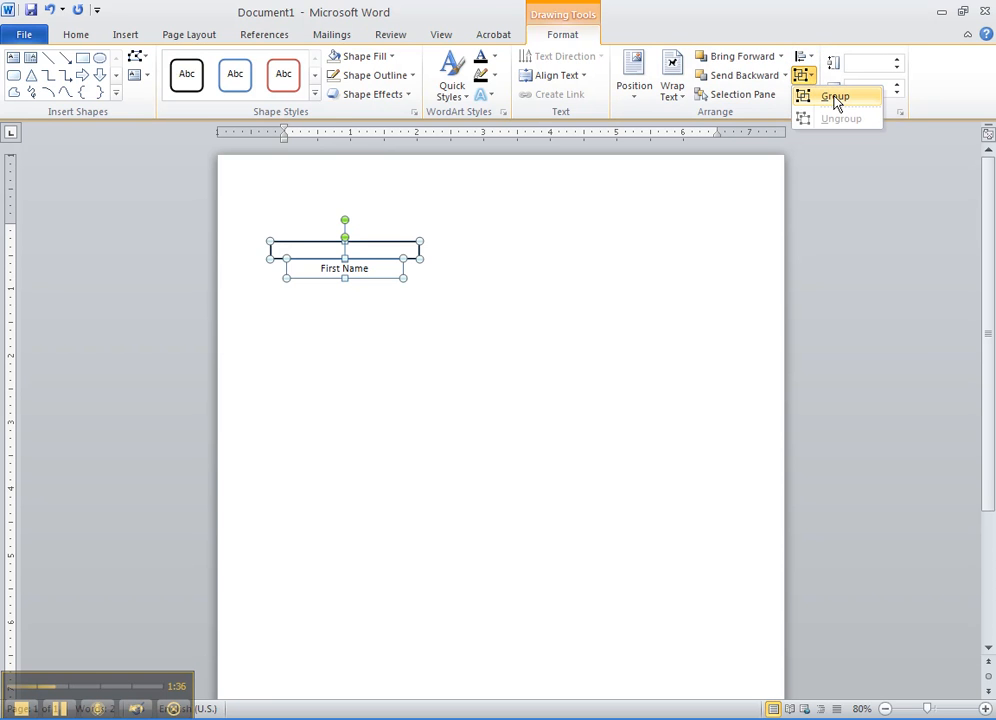
pyautogui.click(836, 101)
pyautogui.click(836, 101)
pyautogui.click(513, 415)
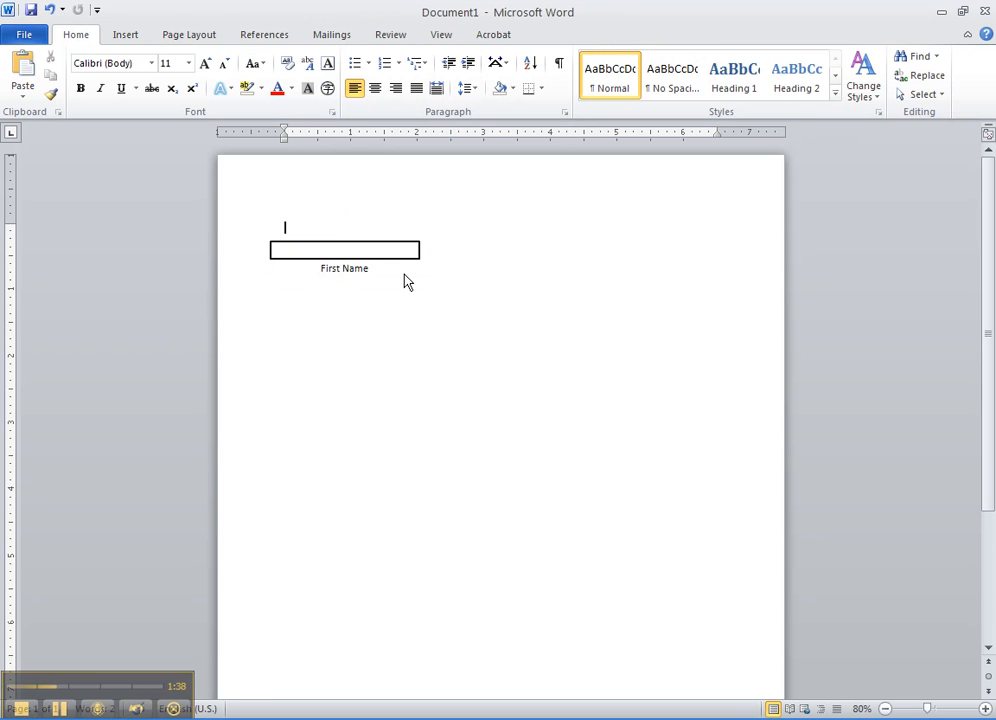
pyautogui.moveTo(409, 259); pyautogui.dragTo(400, 258)
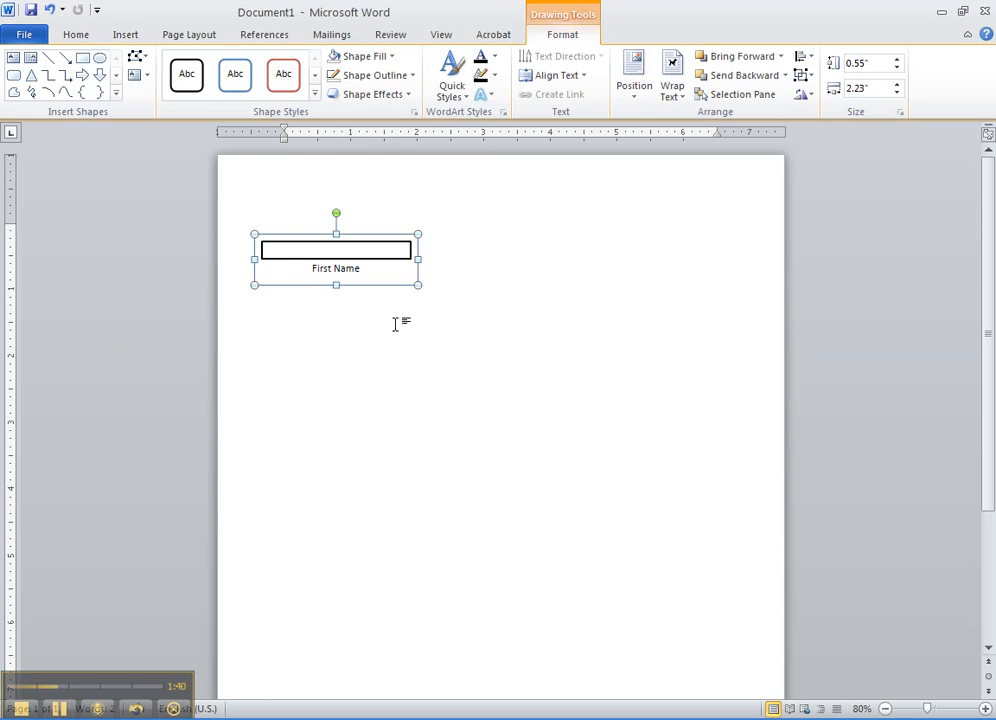
pyautogui.click(393, 270)
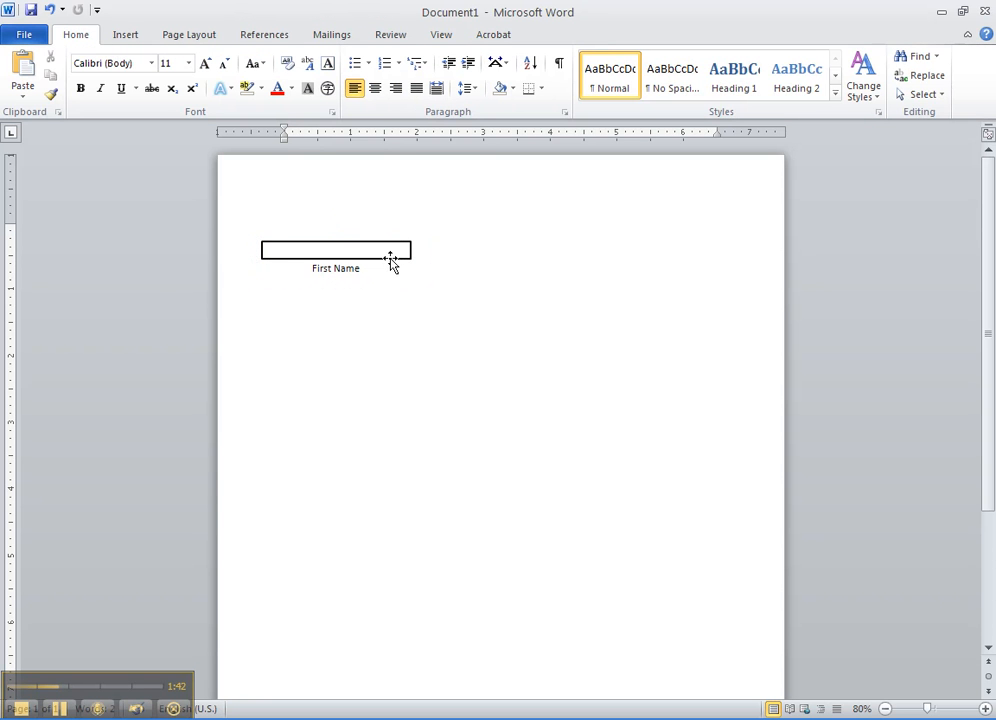
# Step: Copy the "First Name" group and place the duplicate level with the original, immediately to its right
pyautogui.click(340, 258)
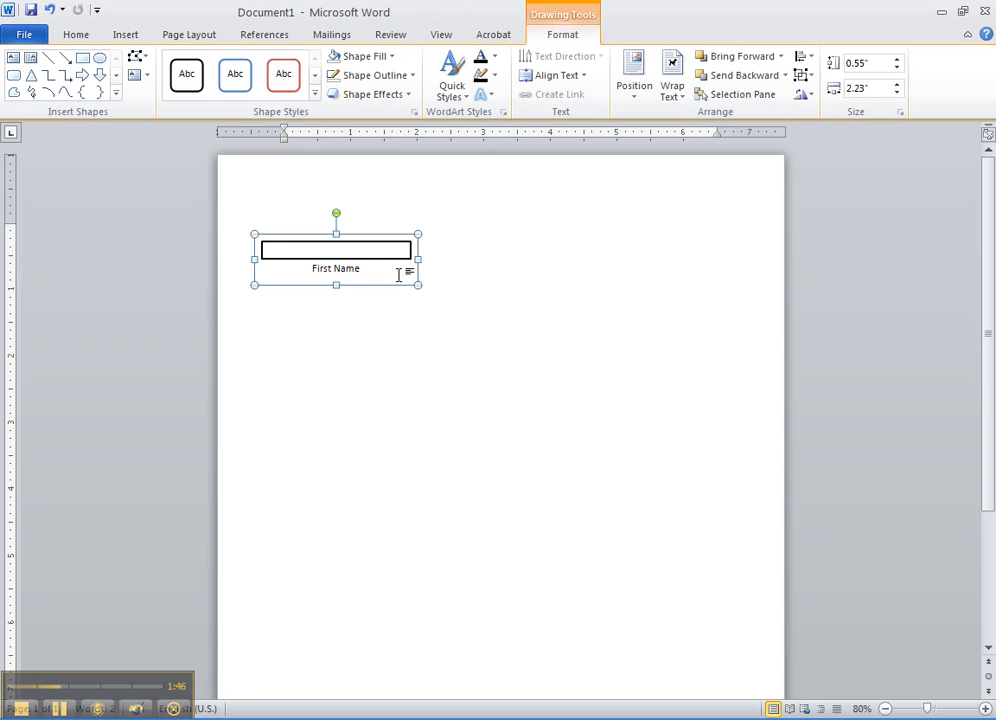
pyautogui.click(436, 311)
pyautogui.hotkey('ctrl', 'v')
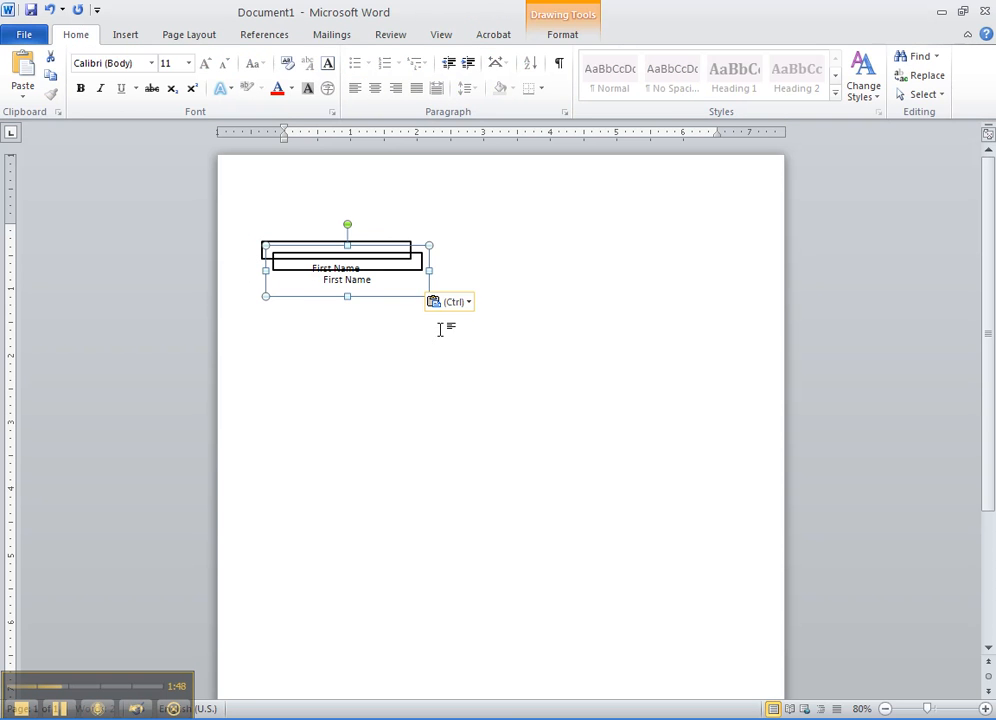
pyautogui.moveTo(409, 302); pyautogui.dragTo(562, 287)
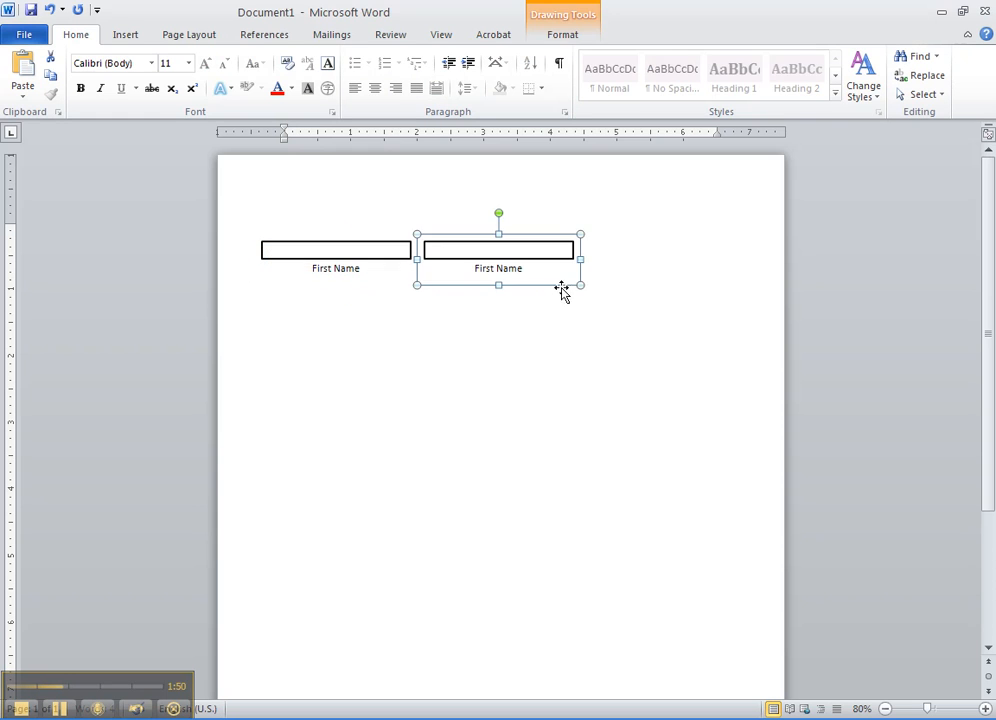
# Step: Paste a third "First Name" group and place it near the right margin, slightly lower than the other two
pyautogui.click(534, 366)
pyautogui.hotkey('ctrl', 'v')
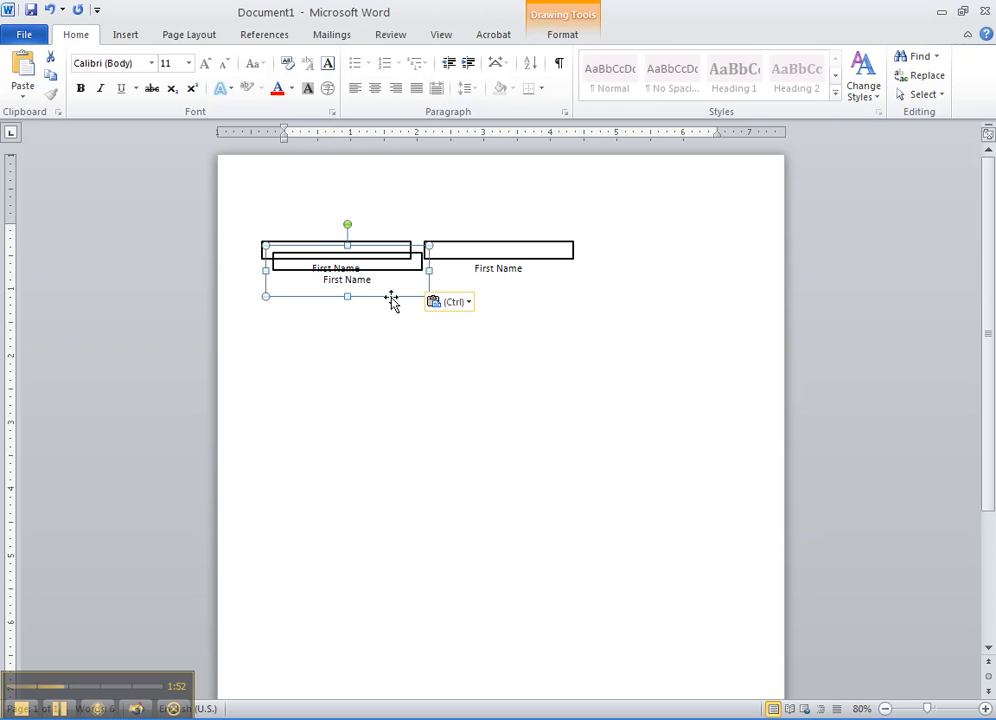
pyautogui.moveTo(389, 298); pyautogui.dragTo(721, 287)
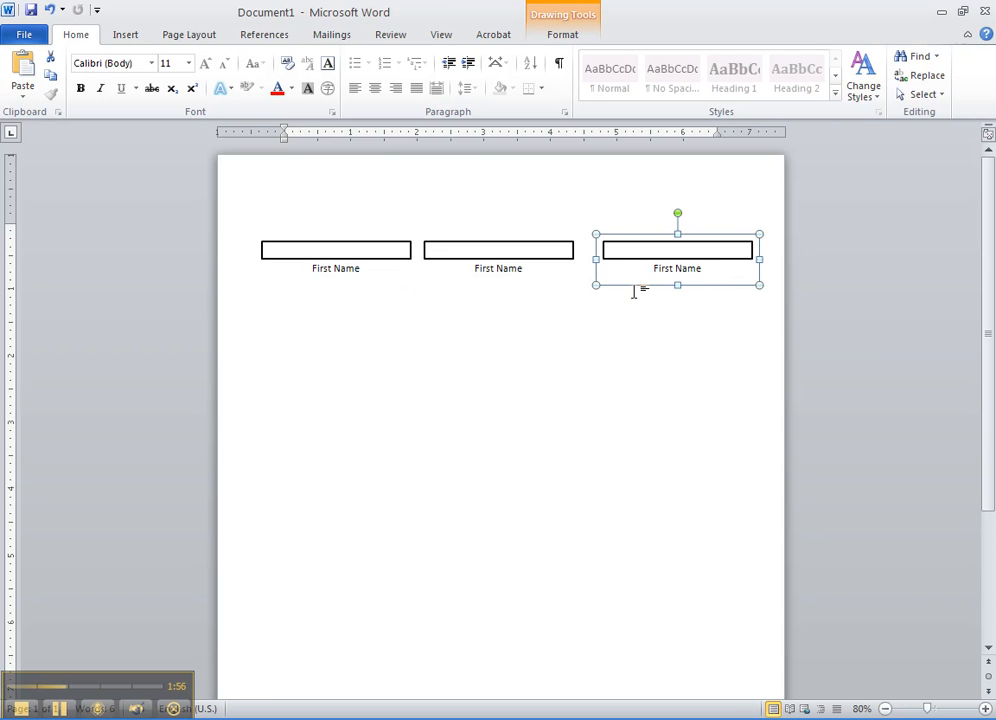
pyautogui.moveTo(641, 289); pyautogui.dragTo(642, 297)
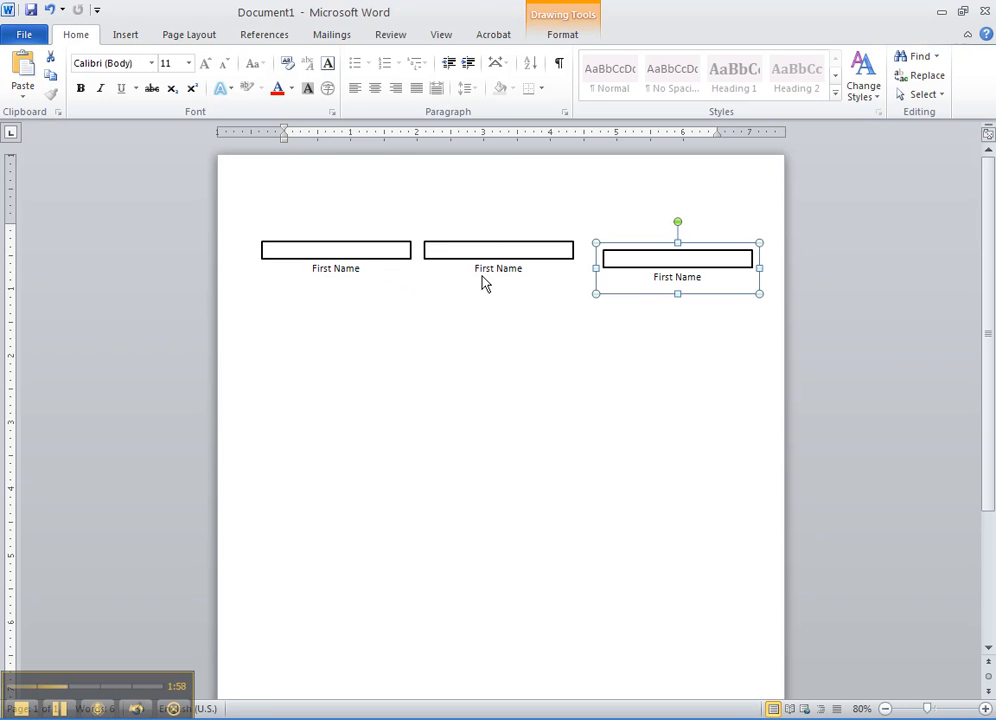
# Step: Change the label of the middle group to "Middle Name"
pyautogui.tripleClick(485, 269)
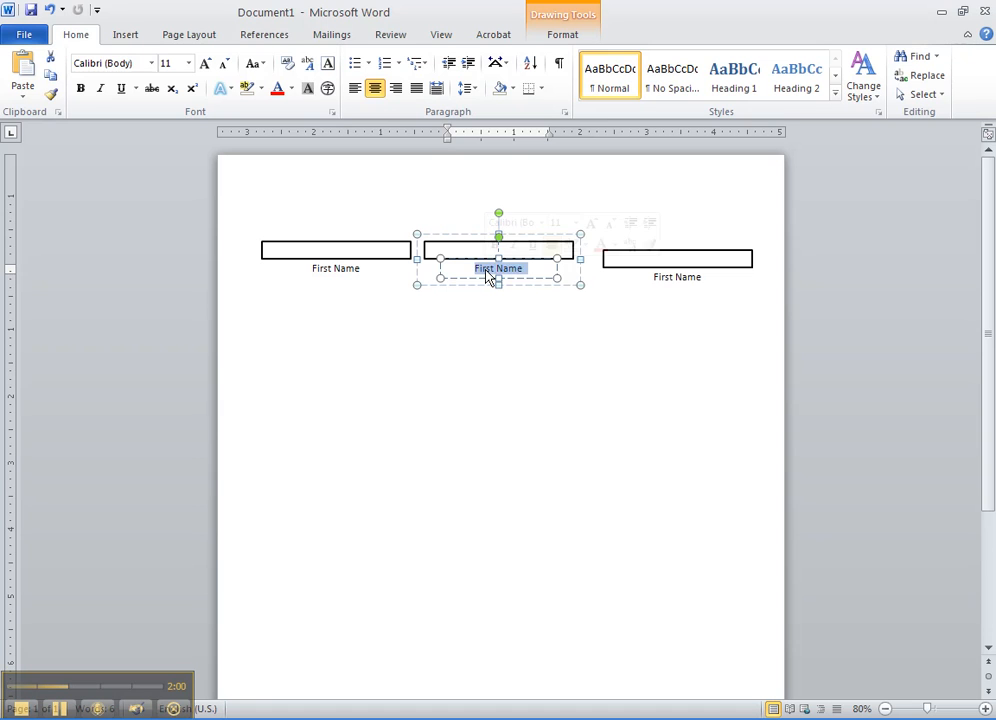
pyautogui.click(486, 268)
pyautogui.doubleClick(486, 268)
pyautogui.write('Middle')
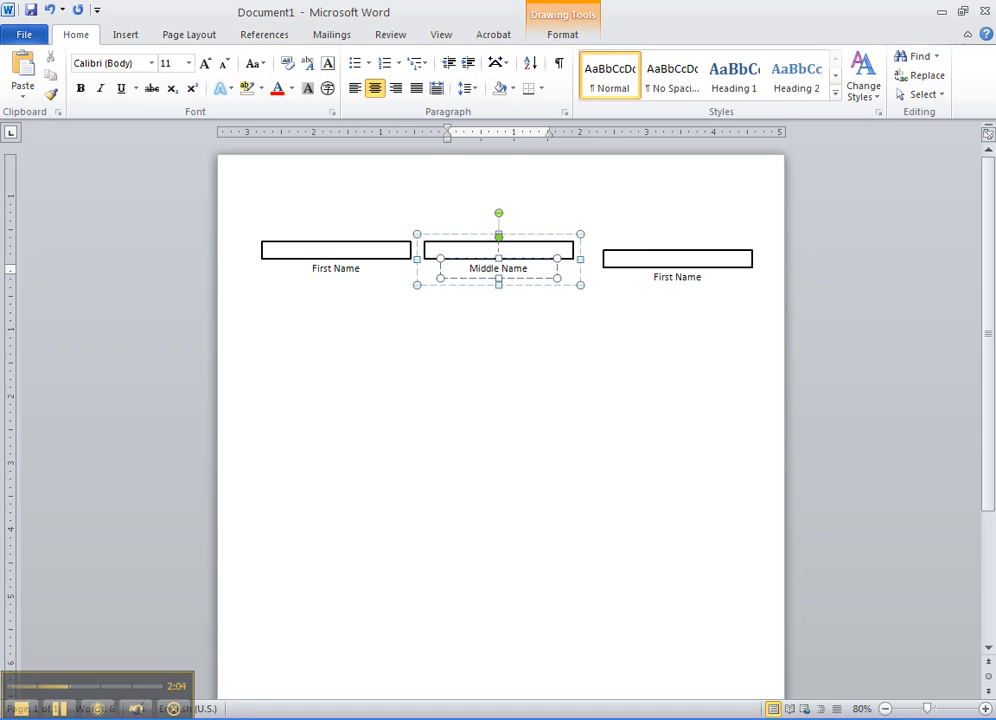
# Step: Change the label of the rightmost group to "Last Name"
pyautogui.click(668, 278)
pyautogui.doubleClick(666, 278)
pyautogui.write('Last')
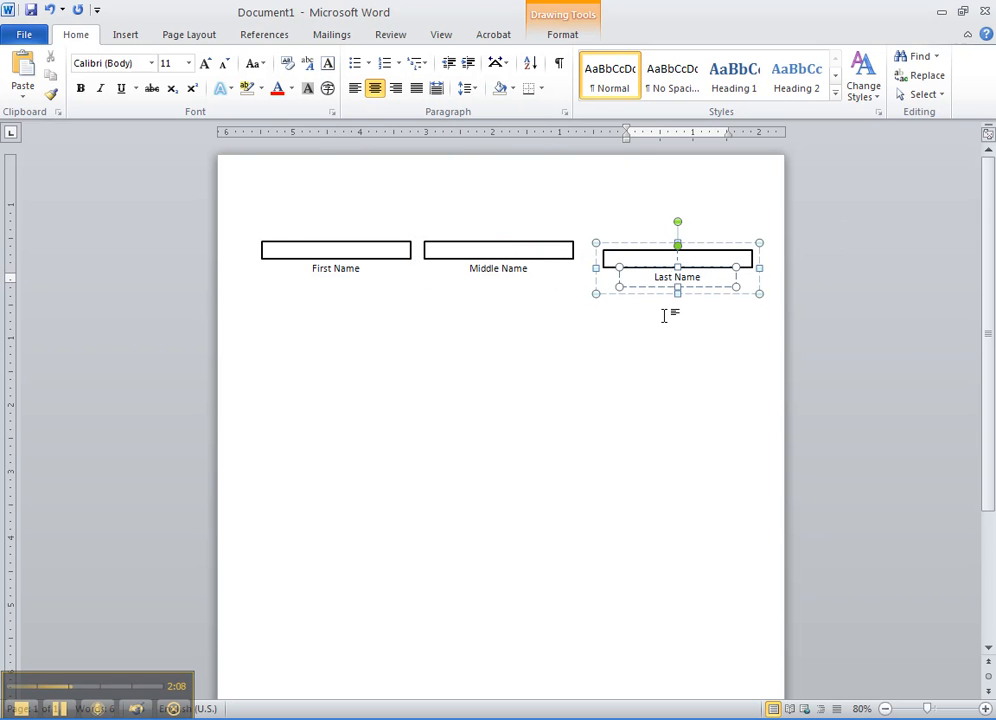
pyautogui.click(664, 316)
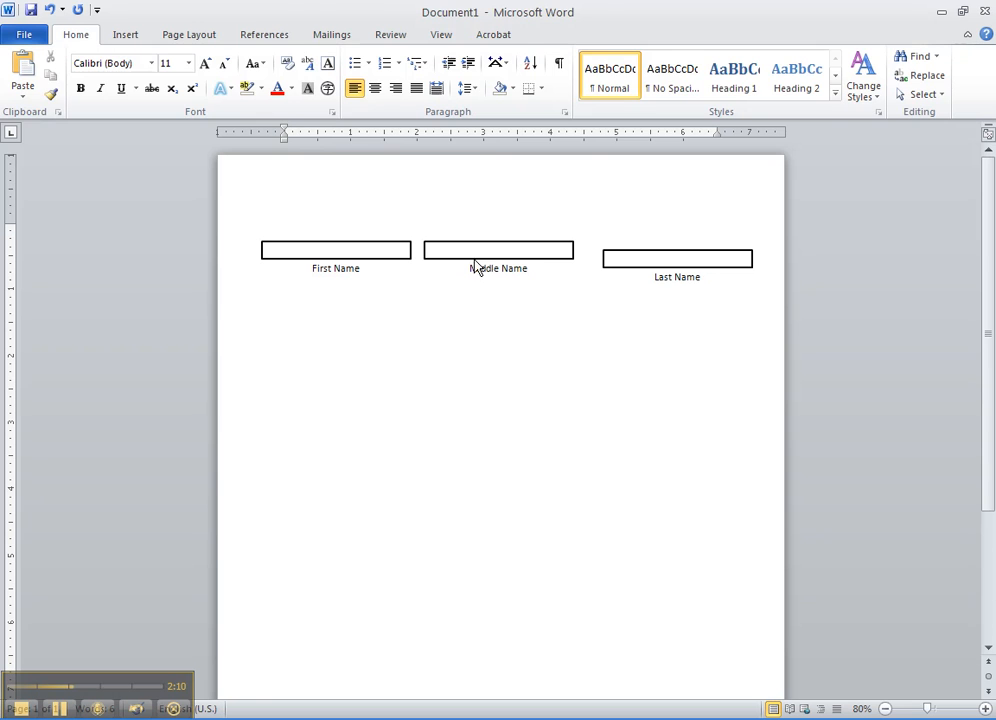
# Step: Align the First Name, Middle Name and Last Name groups with each other along their top edges
pyautogui.click(493, 233)
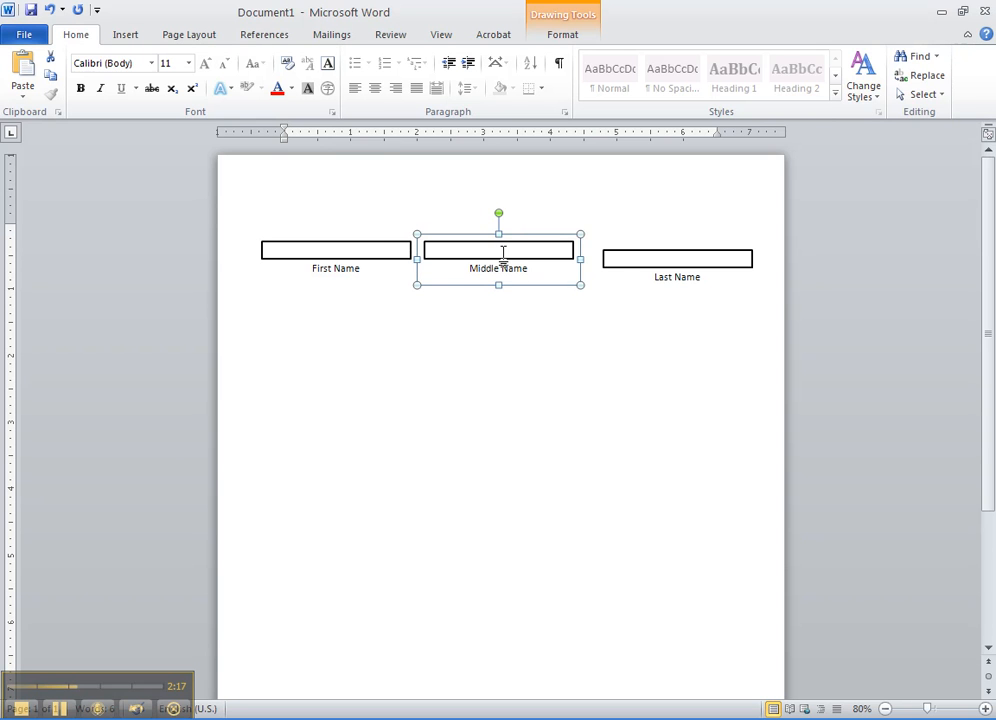
pyautogui.keyDown('shift'); pyautogui.click(615, 254); pyautogui.keyUp('shift')
pyautogui.keyDown('shift'); pyautogui.click(373, 246); pyautogui.keyUp('shift')
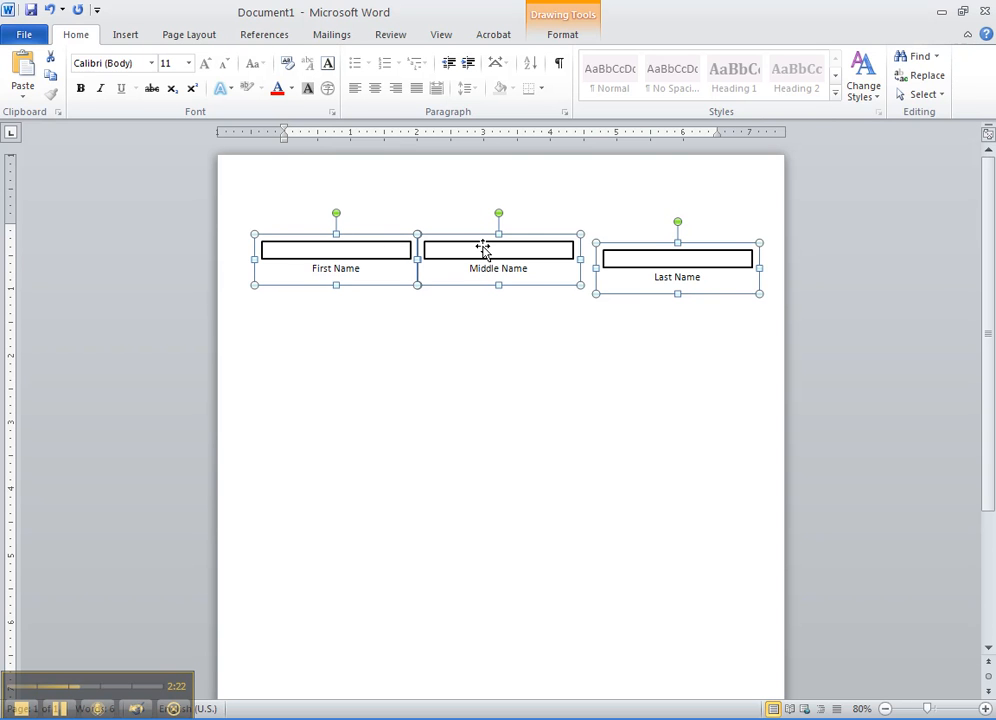
pyautogui.click(565, 34)
pyautogui.click(810, 57)
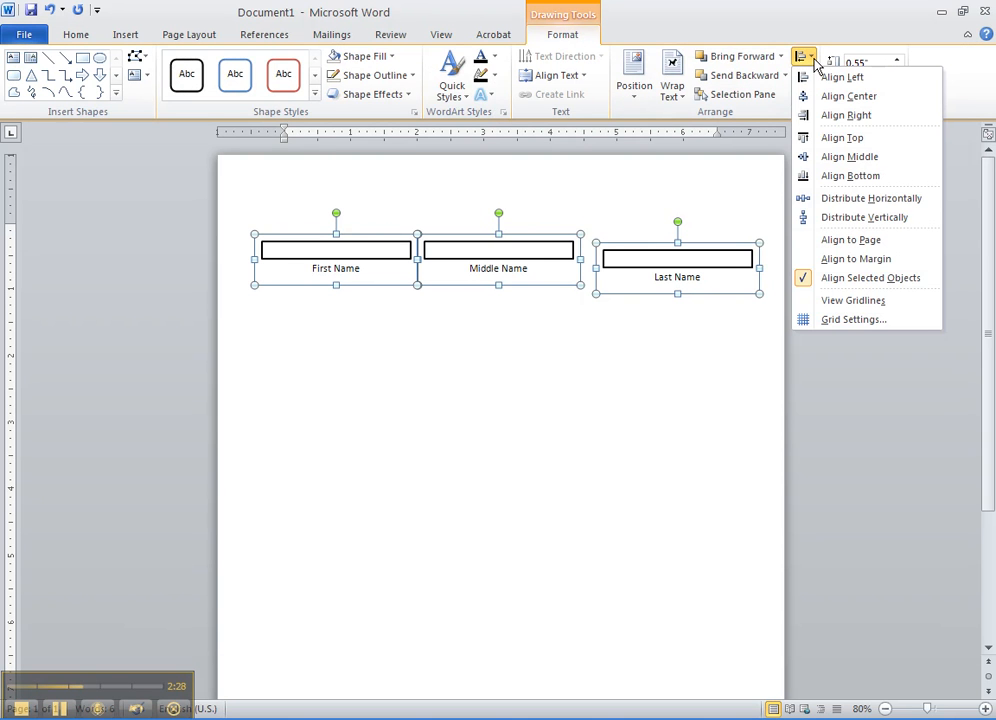
pyautogui.click(826, 146)
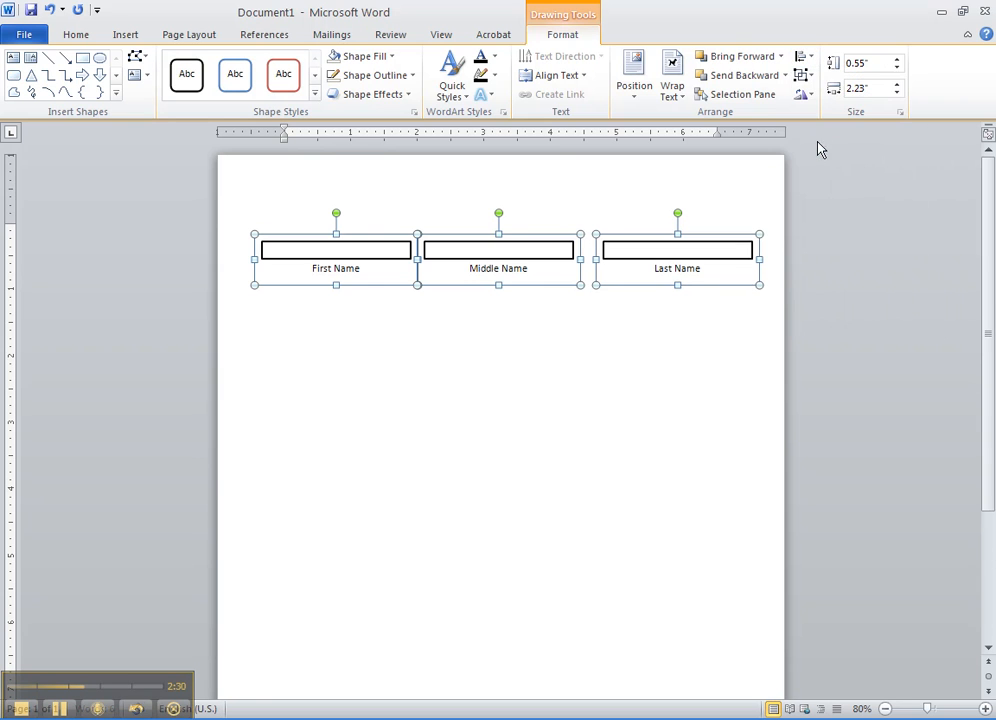
# Step: Distribute the three name groups horizontally so the gaps between them are equal
pyautogui.click(812, 58)
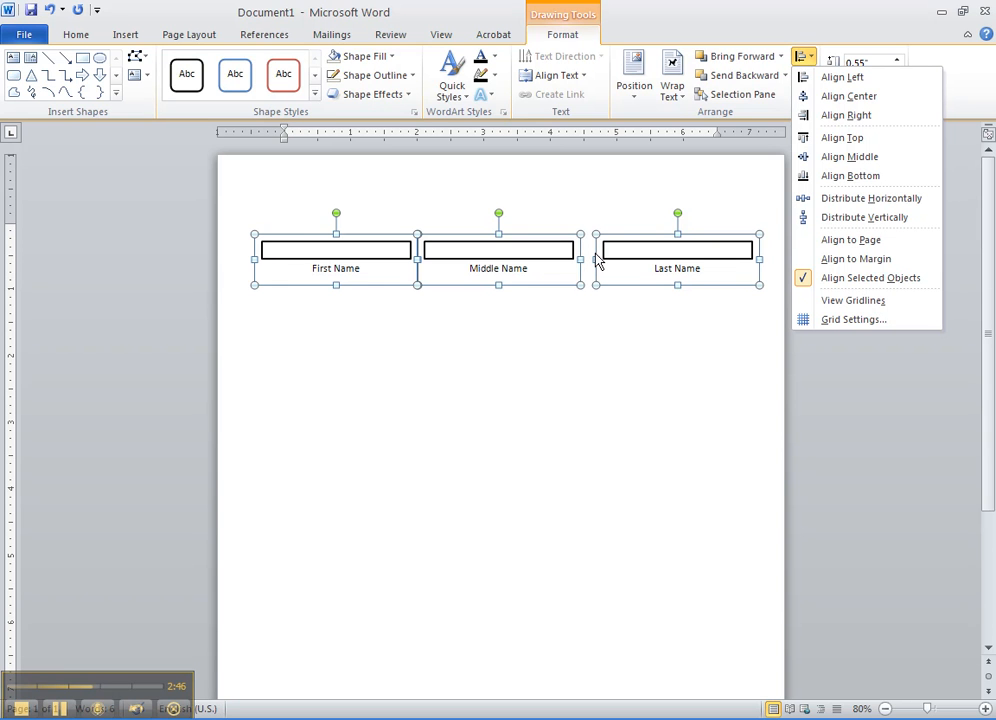
pyautogui.click(875, 200)
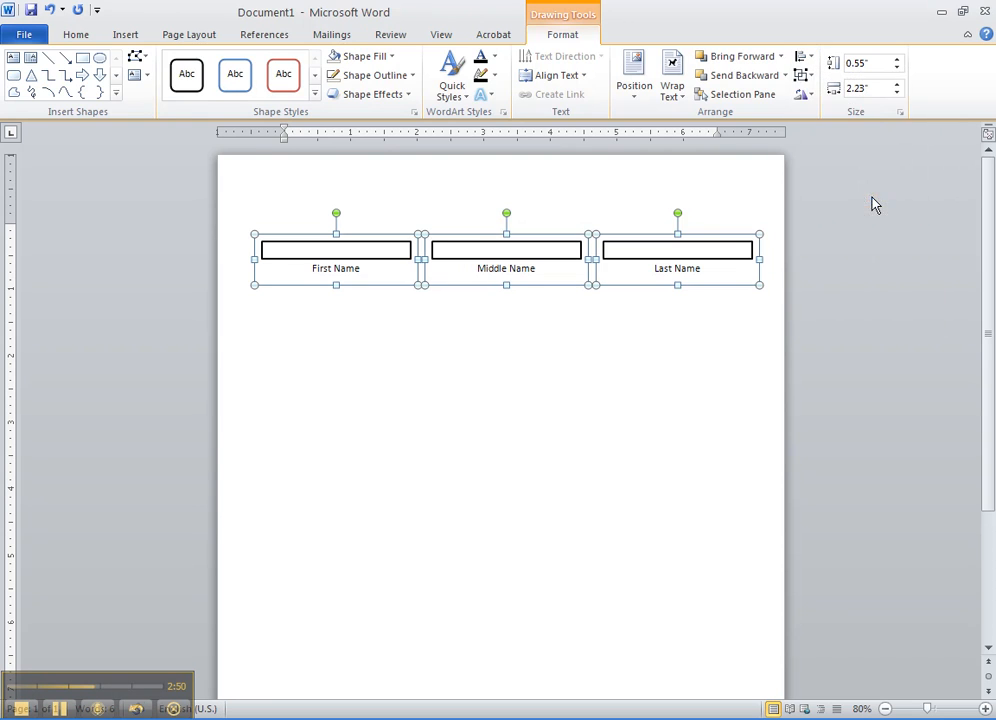
pyautogui.click(715, 309)
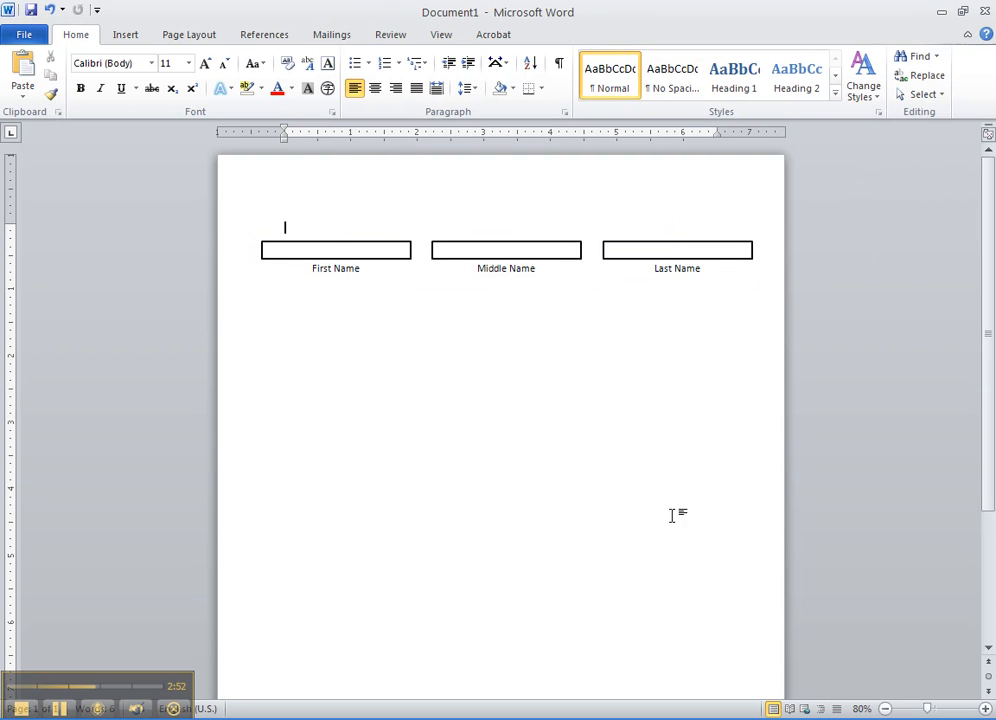
# Step: Combine the First Name, Middle Name and Last Name groups into one grouped row
pyautogui.click(320, 247)
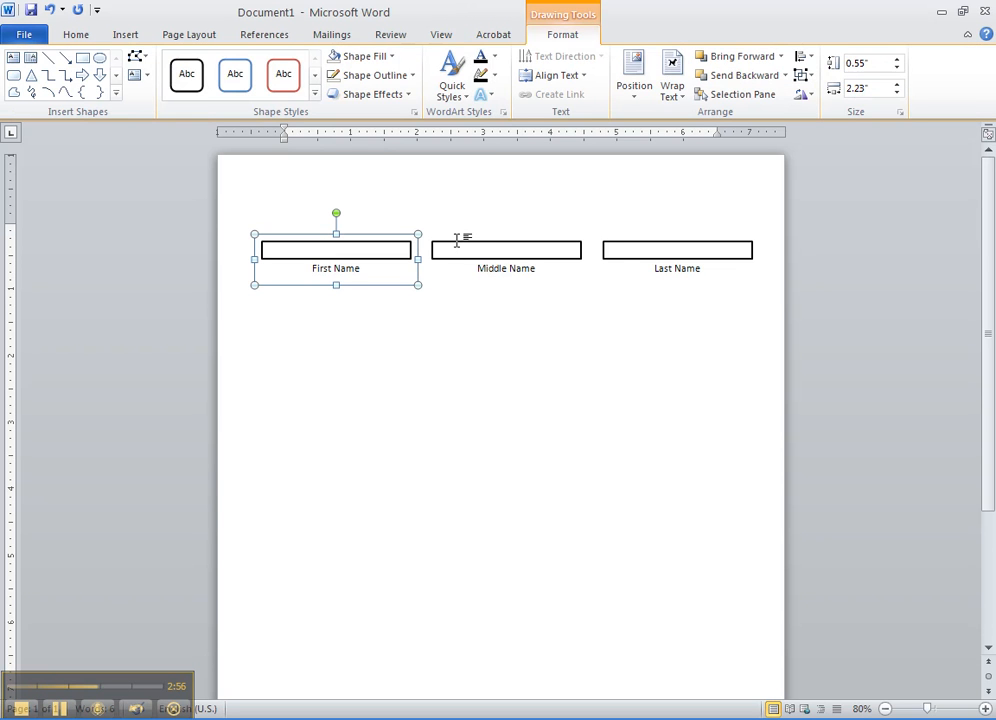
pyautogui.keyDown('shift'); pyautogui.click(482, 248); pyautogui.keyUp('shift')
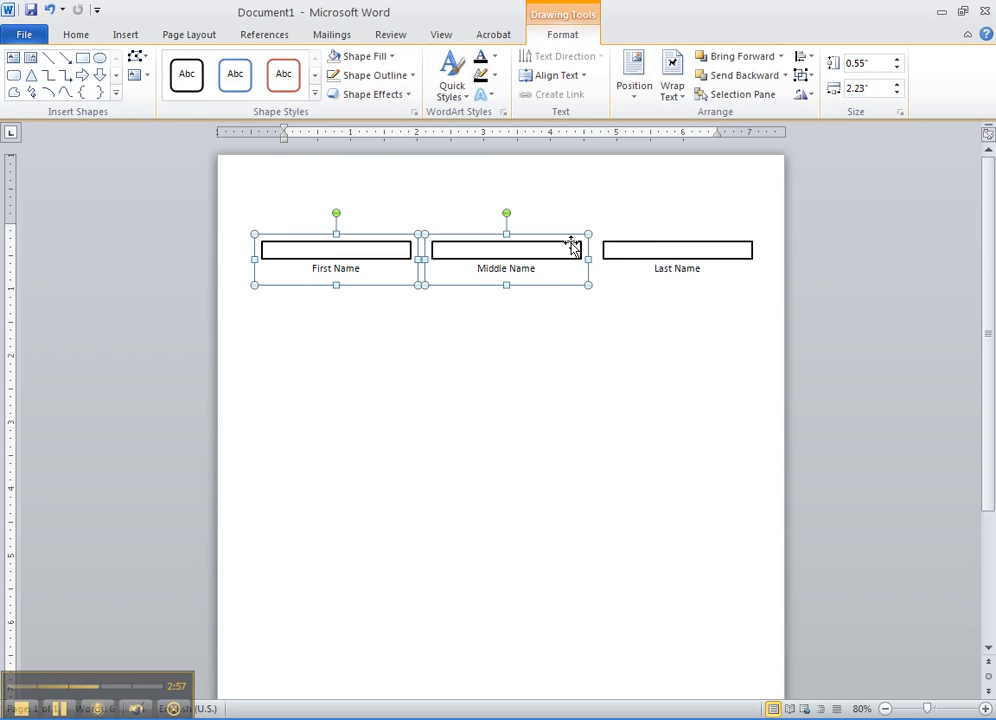
pyautogui.keyDown('shift'); pyautogui.click(641, 243); pyautogui.keyUp('shift')
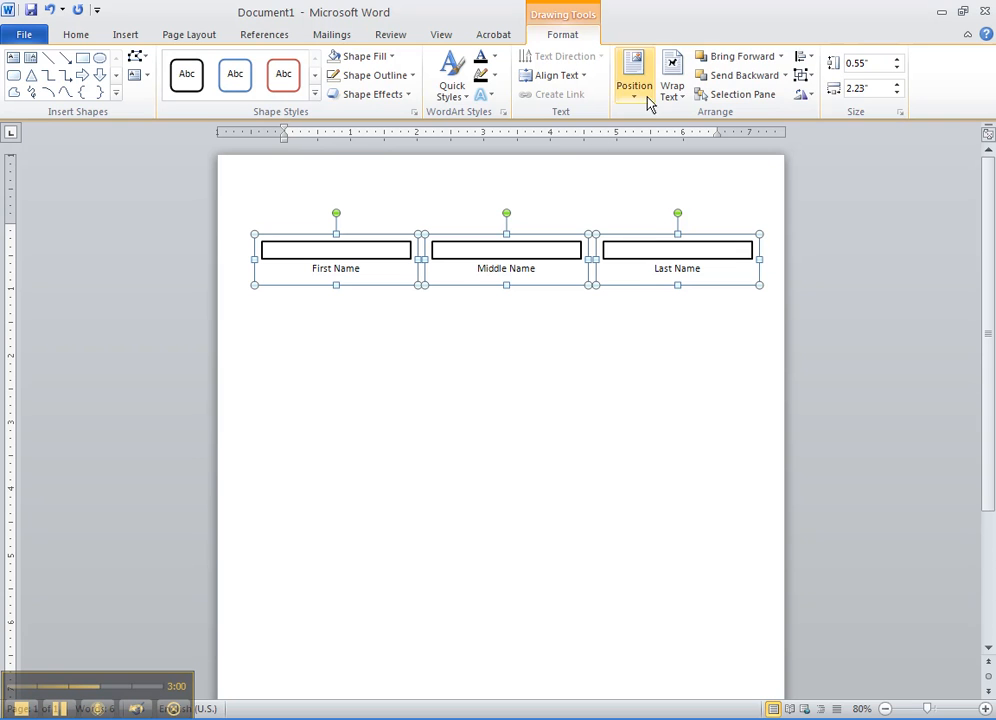
pyautogui.click(803, 75)
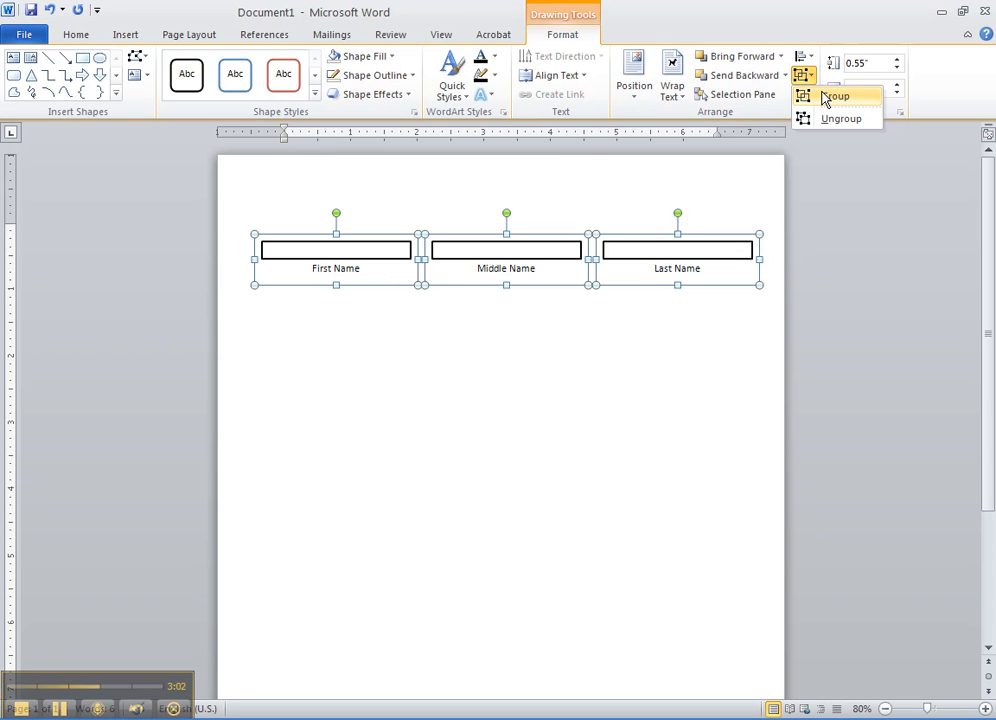
pyautogui.click(826, 97)
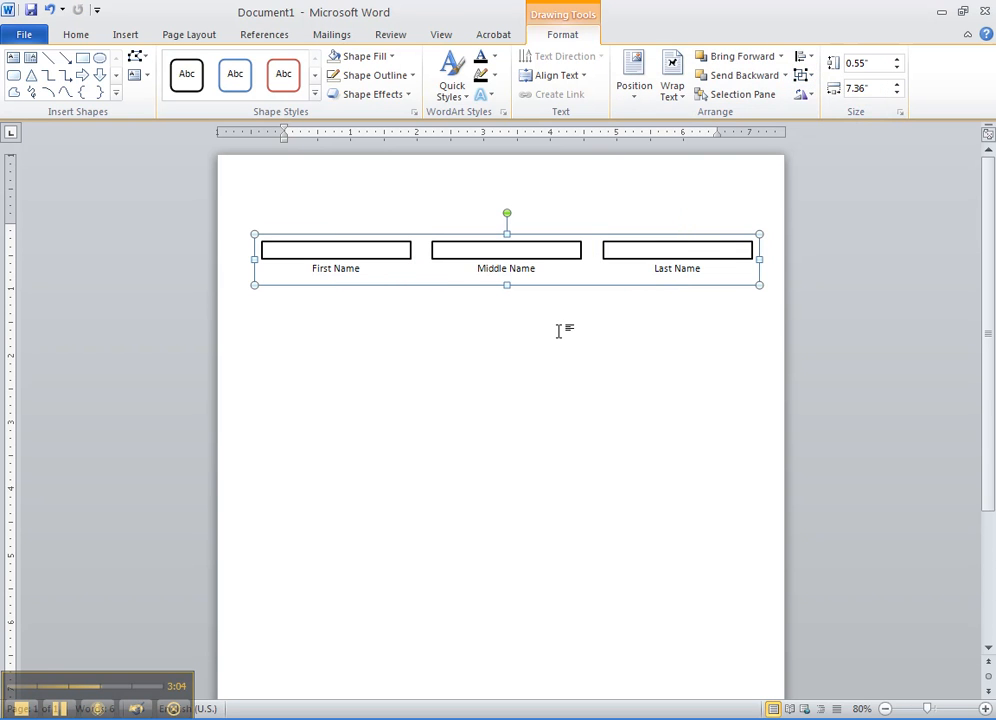
# Step: Duplicate the grouped name row and place the copy directly below the original, leaving a gap between the rows
pyautogui.hotkey('ctrl', 'v')
pyautogui.moveTo(571, 300); pyautogui.dragTo(560, 396)
pyautogui.click(247, 387)
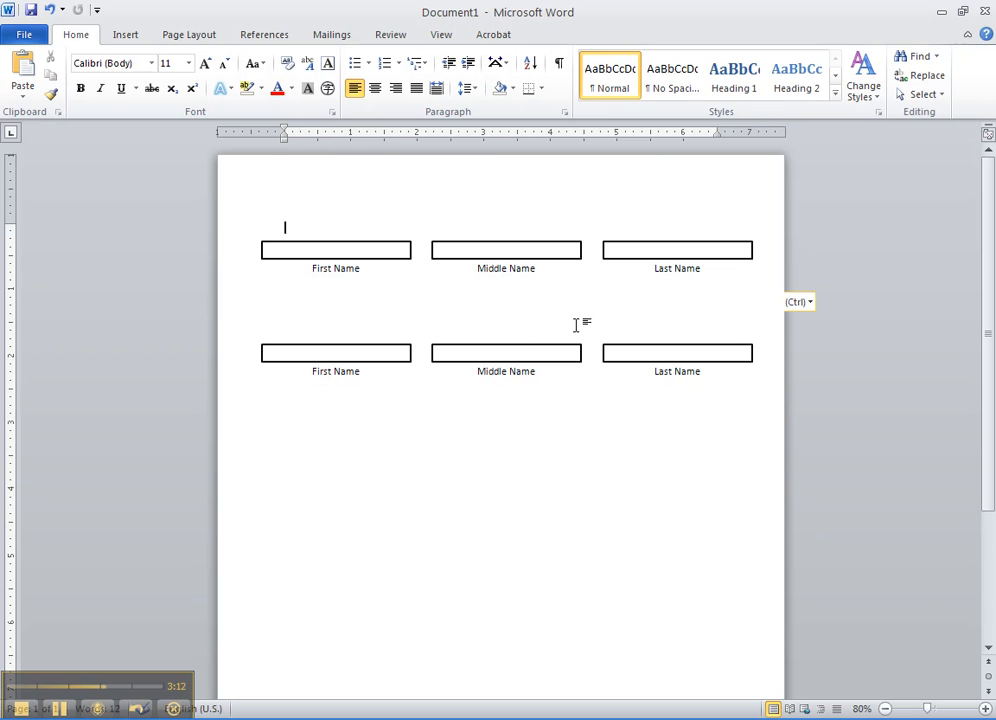
# Step: Ungroup the copied lower row into its three separate box-and-label groups
pyautogui.click(358, 372)
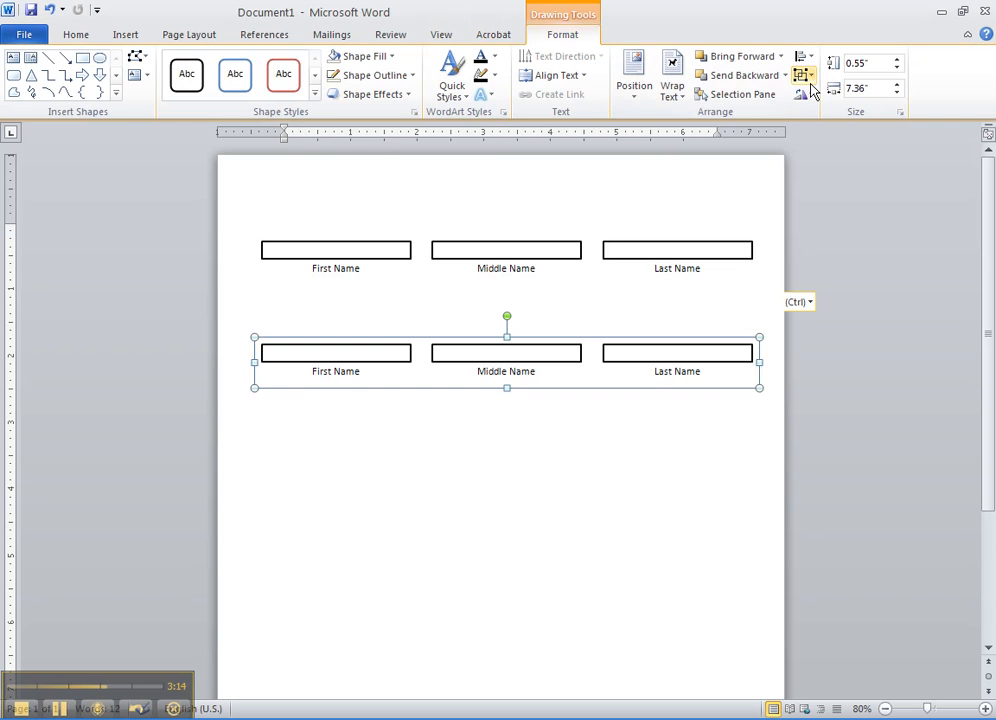
pyautogui.click(812, 83)
pyautogui.click(834, 119)
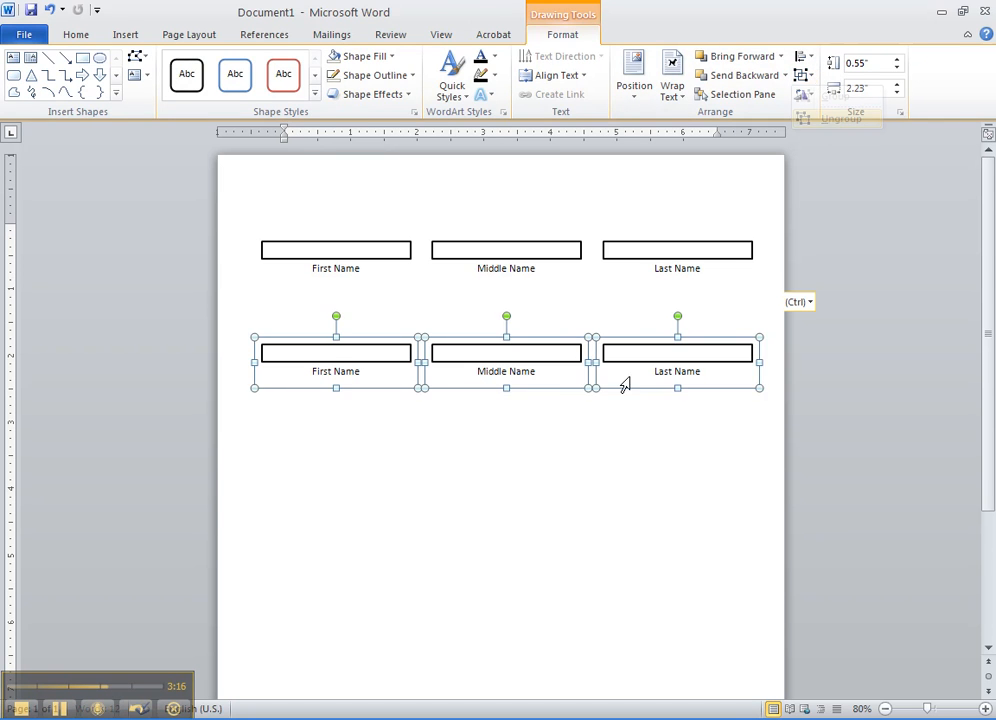
pyautogui.click(557, 393)
# Step: Replace the "First Name" label in the lower row with "Street"
pyautogui.click(322, 372)
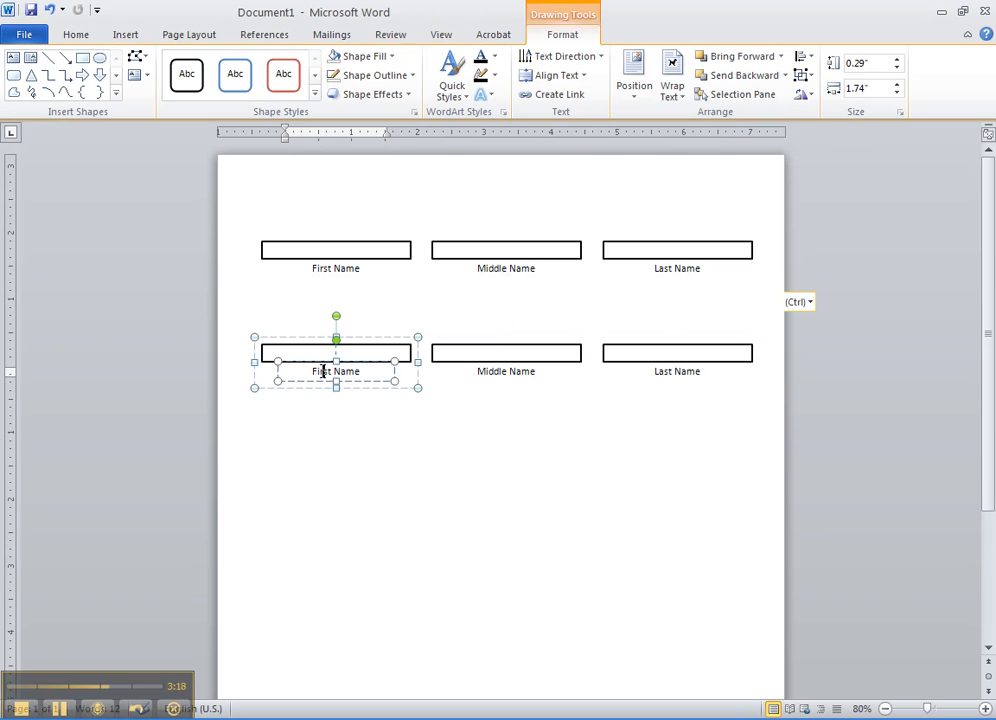
pyautogui.moveTo(363, 372); pyautogui.dragTo(311, 372)
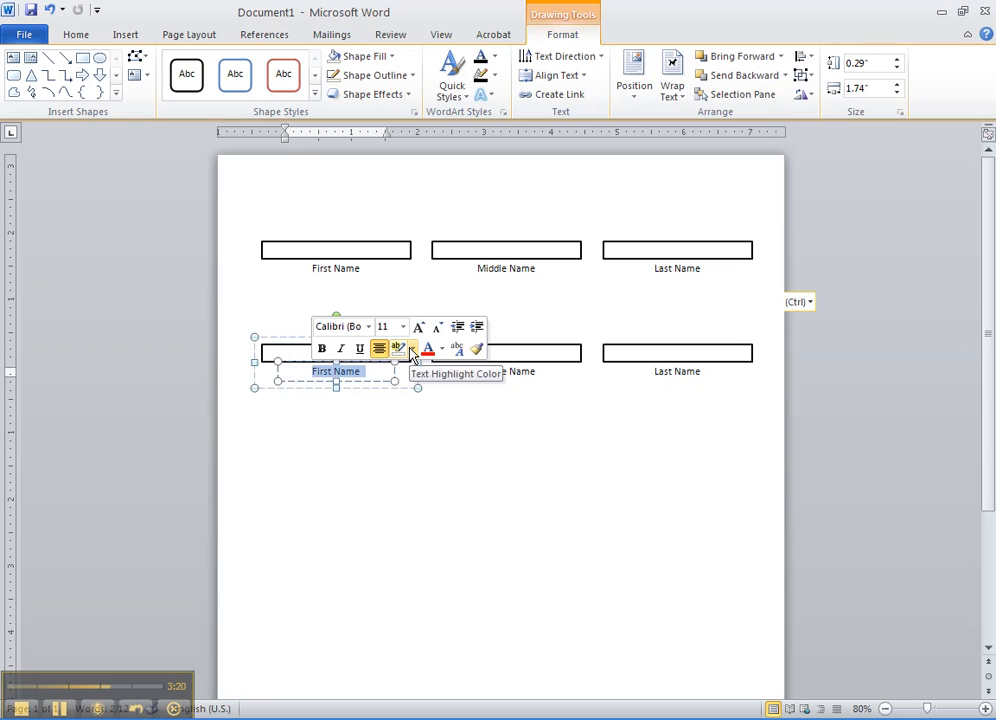
pyautogui.write('First NameSt')
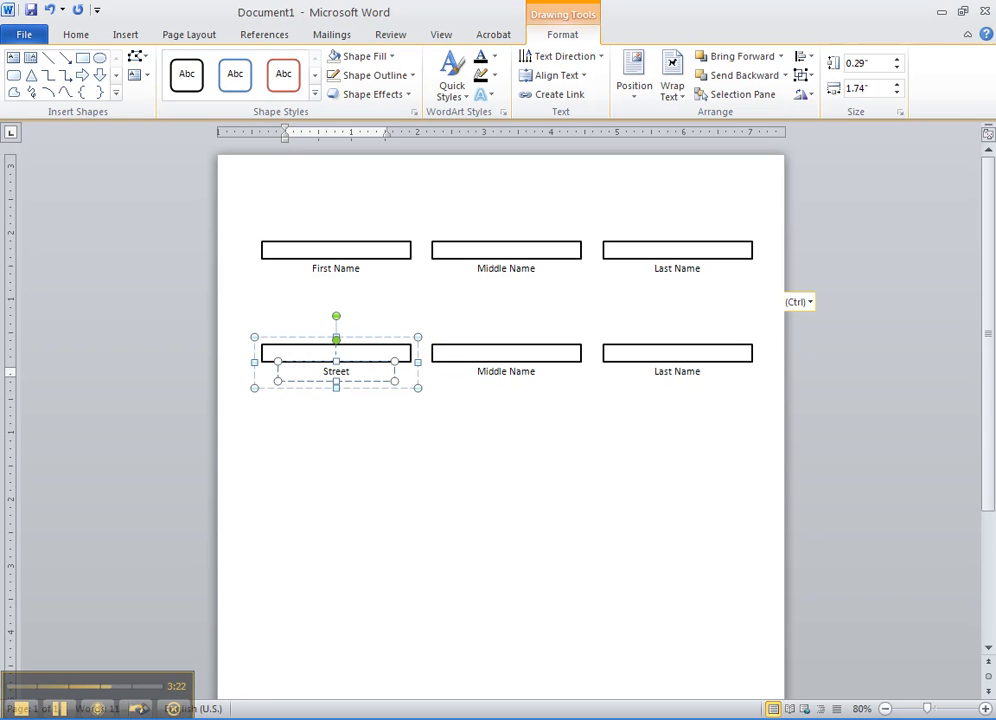
# Step: Change the lower row's "Middle Name" label to "City" and its "Last Name" label to "State"
pyautogui.click(511, 372)
pyautogui.click(512, 371)
pyautogui.doubleClick(520, 371)
pyautogui.click(522, 371)
pyautogui.tripleClick(522, 371)
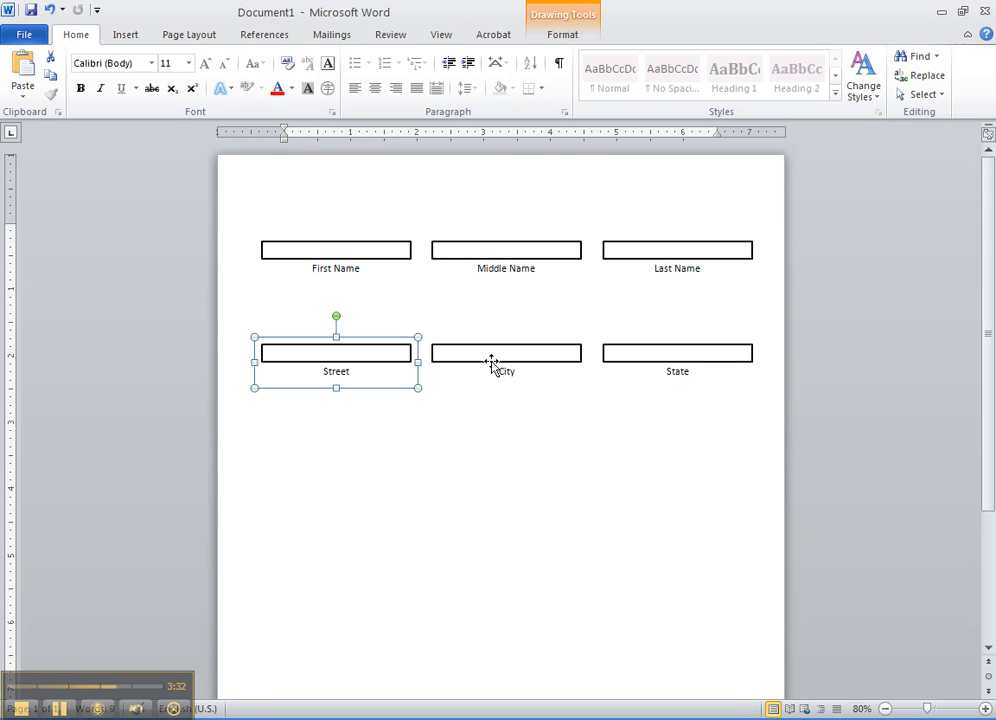
# Step: Select the Street, City and State groups together and bring up their drawing format options
pyautogui.keyDown('shift'); pyautogui.click(492, 363); pyautogui.keyUp('shift')
pyautogui.keyDown('shift'); pyautogui.click(662, 363); pyautogui.keyUp('shift')
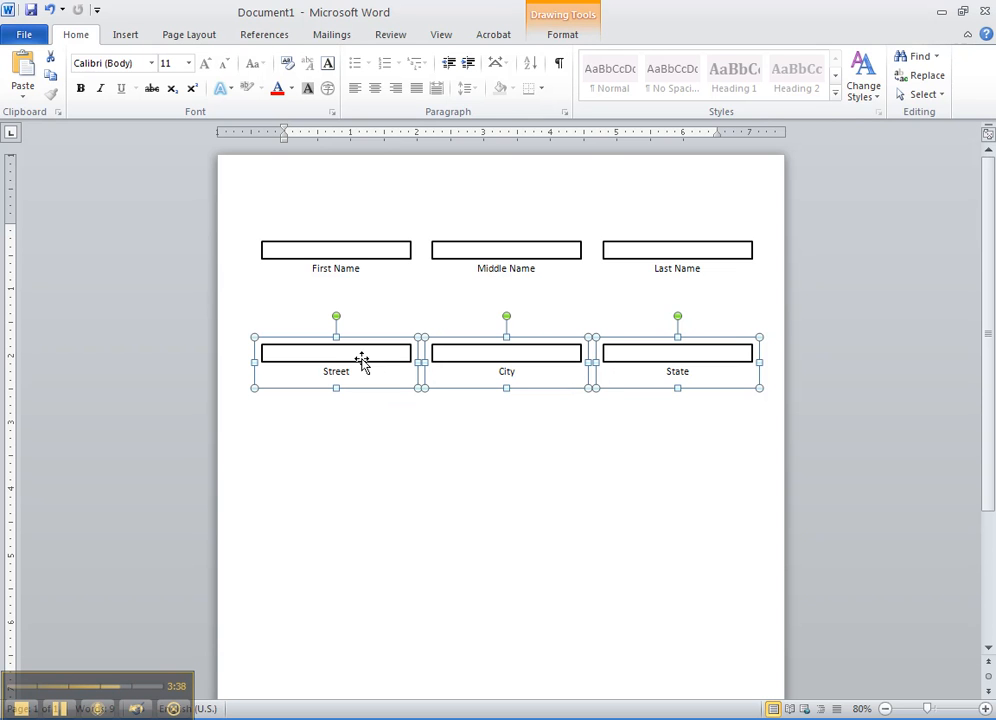
pyautogui.click(560, 34)
# Step: Try Align Center on the Street, City and State groups relative to each other, and undo it
pyautogui.click(806, 60)
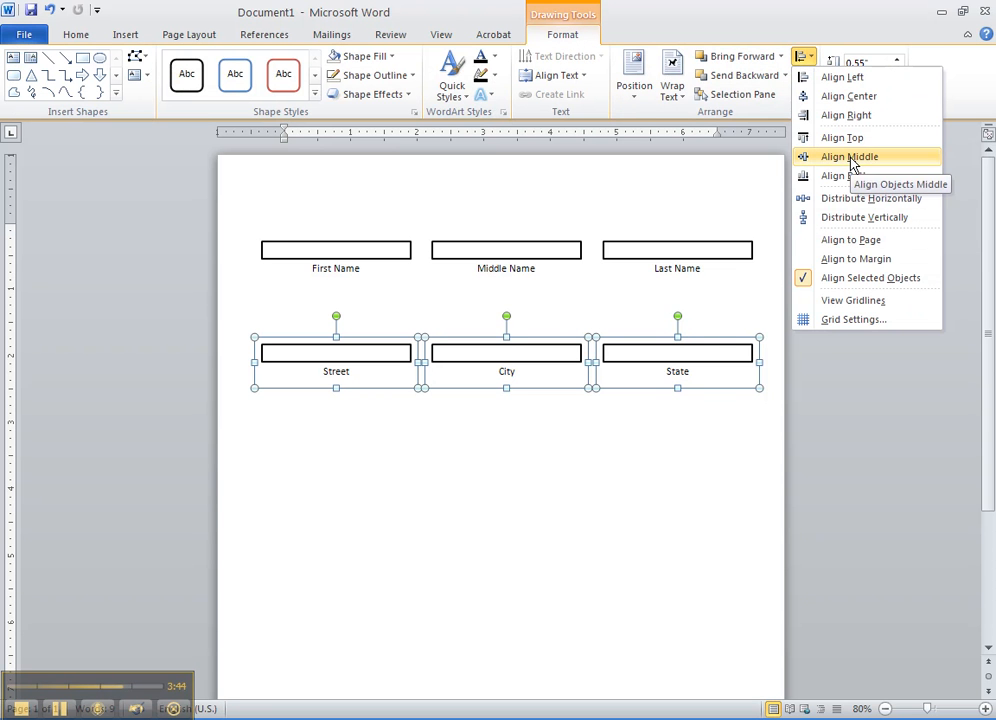
pyautogui.click(852, 99)
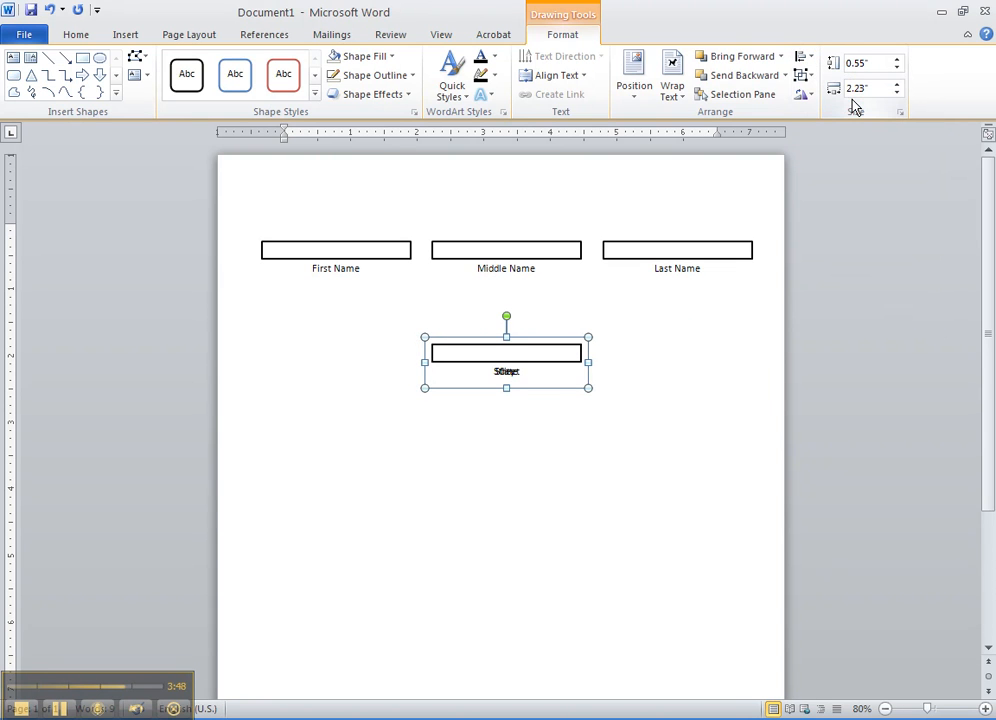
pyautogui.click(49, 10)
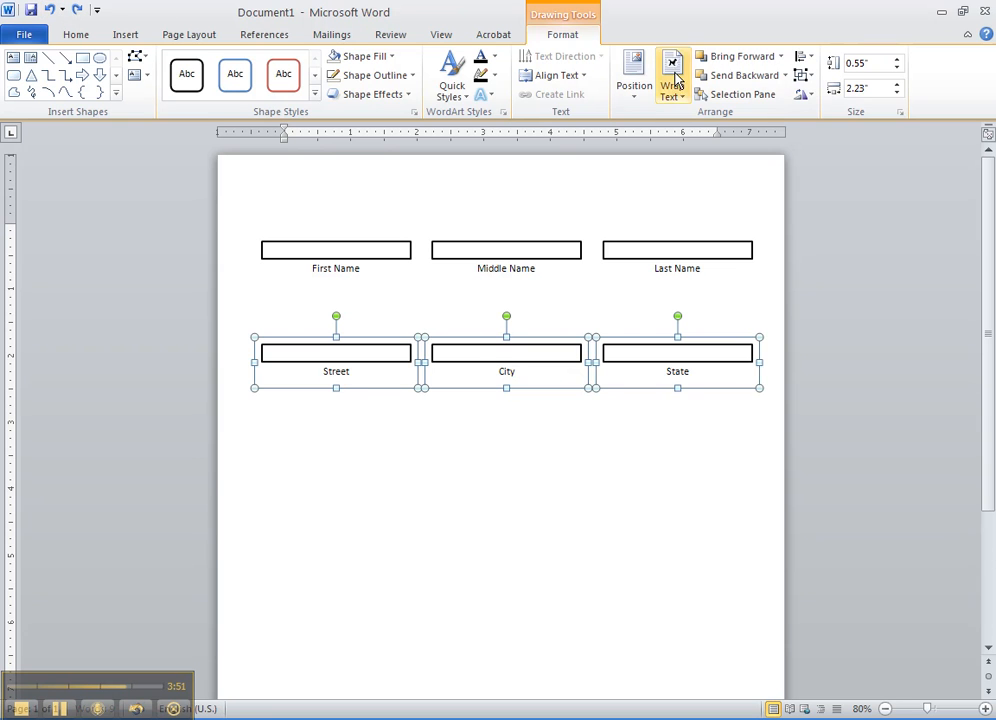
# Step: Apply Align Middle to the Street, City and State groups and set the alignment reference to Align to Page
pyautogui.click(810, 76)
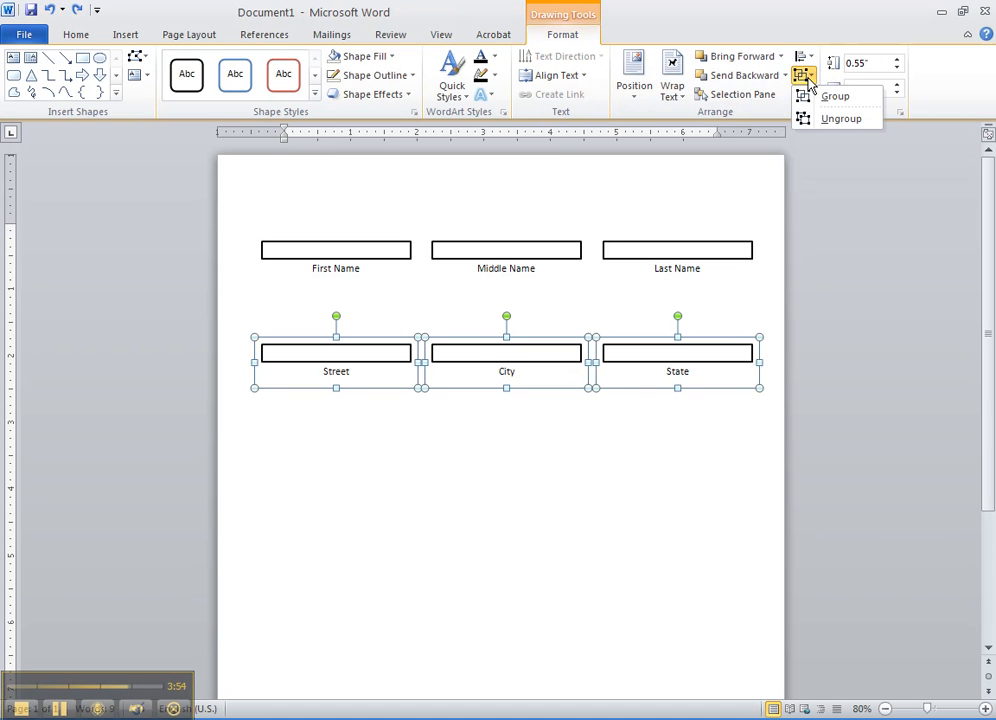
pyautogui.click(806, 60)
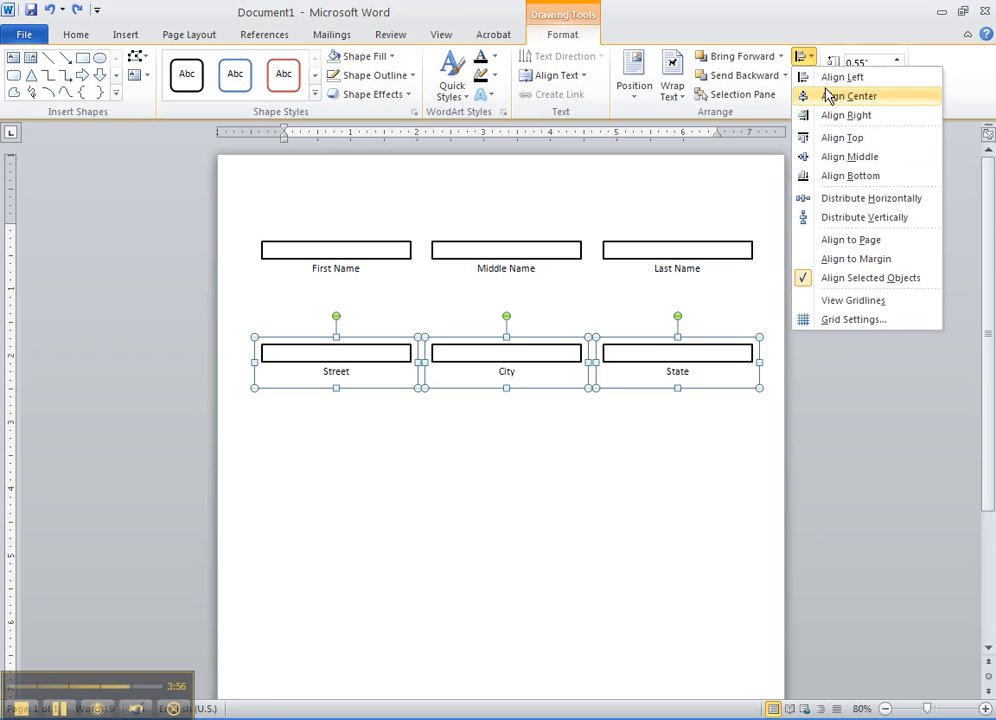
pyautogui.click(846, 157)
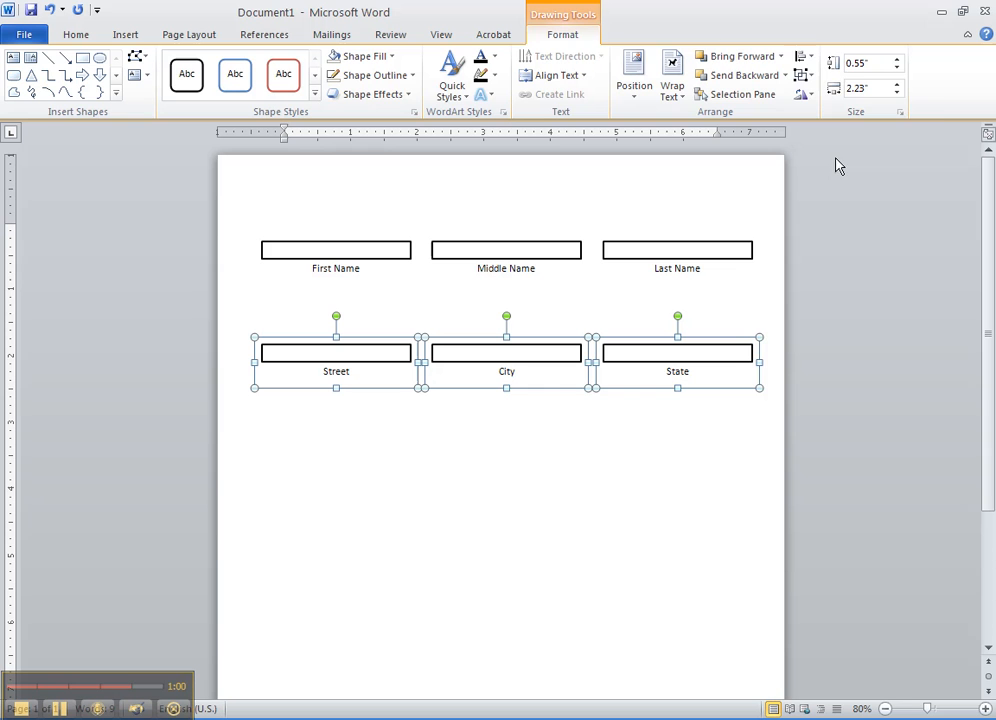
pyautogui.click(806, 62)
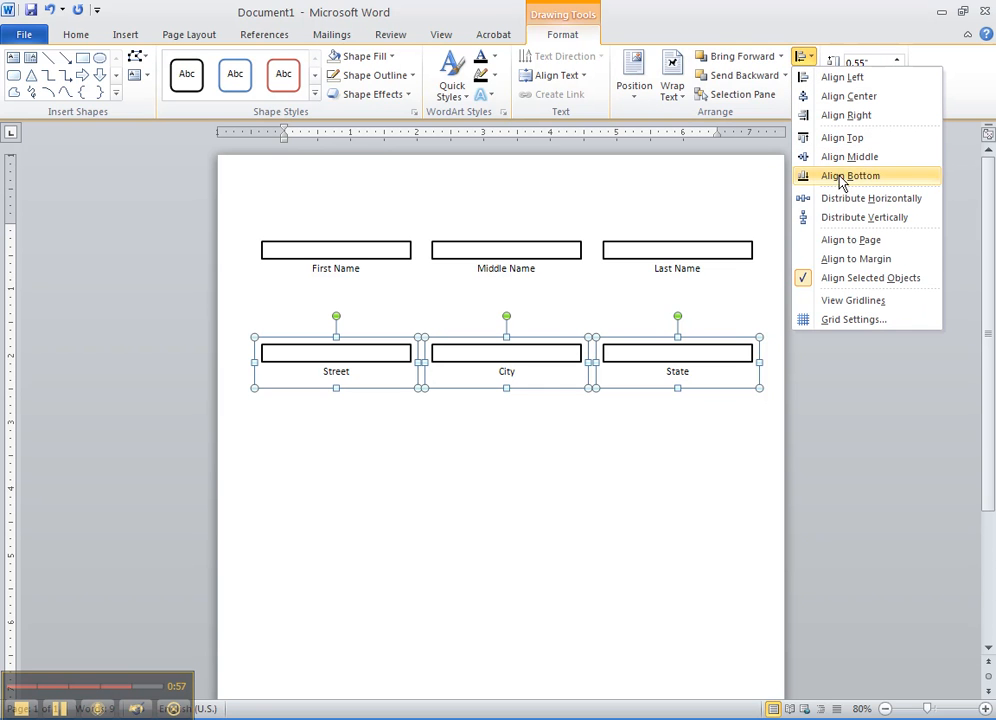
pyautogui.click(847, 243)
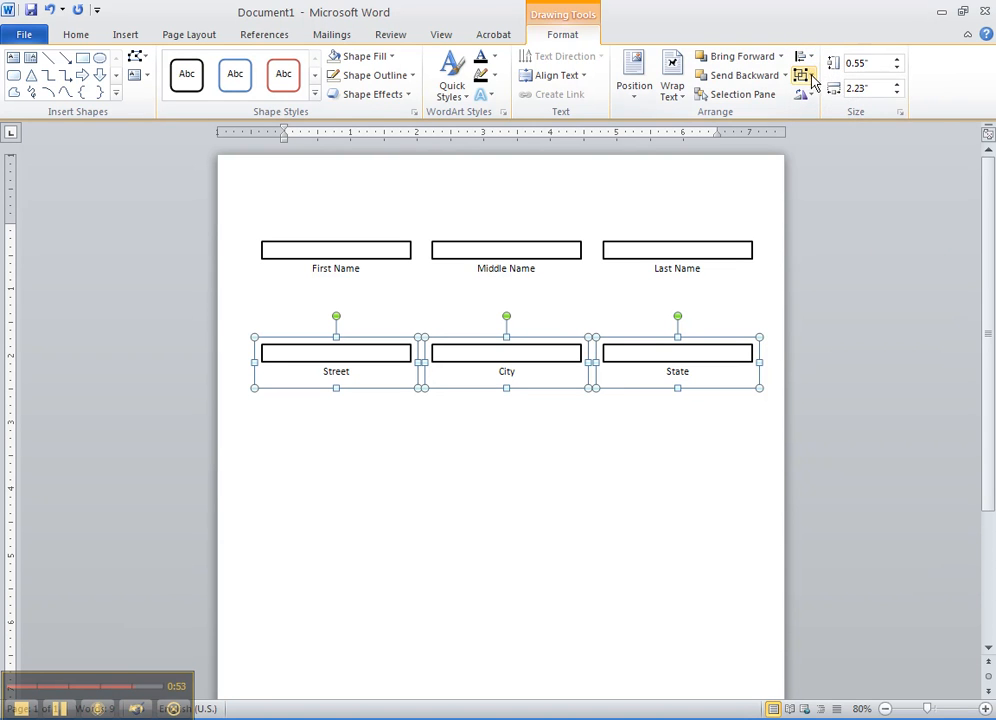
# Step: Try Align Center relative to the page on the three ungrouped address boxes, and undo it
pyautogui.click(806, 60)
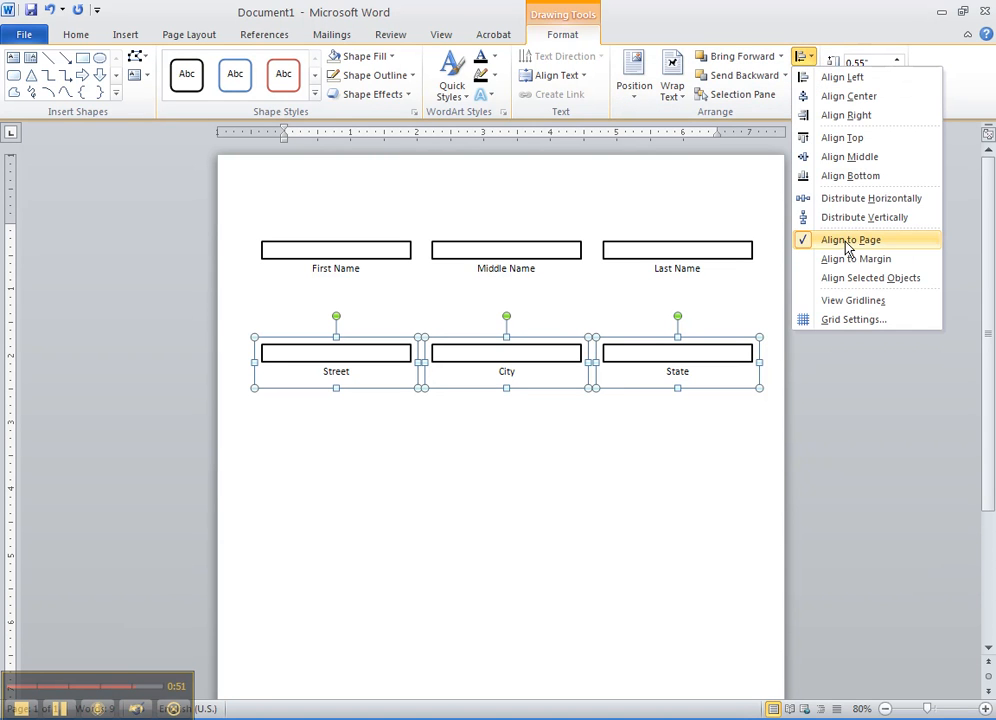
pyautogui.click(852, 100)
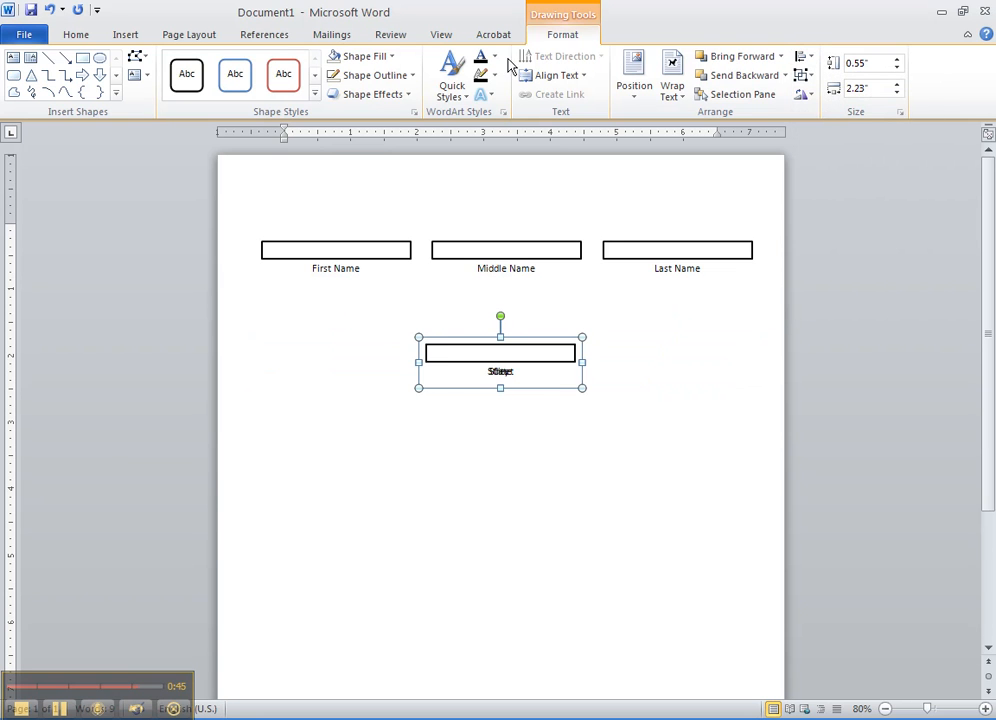
pyautogui.click(51, 9)
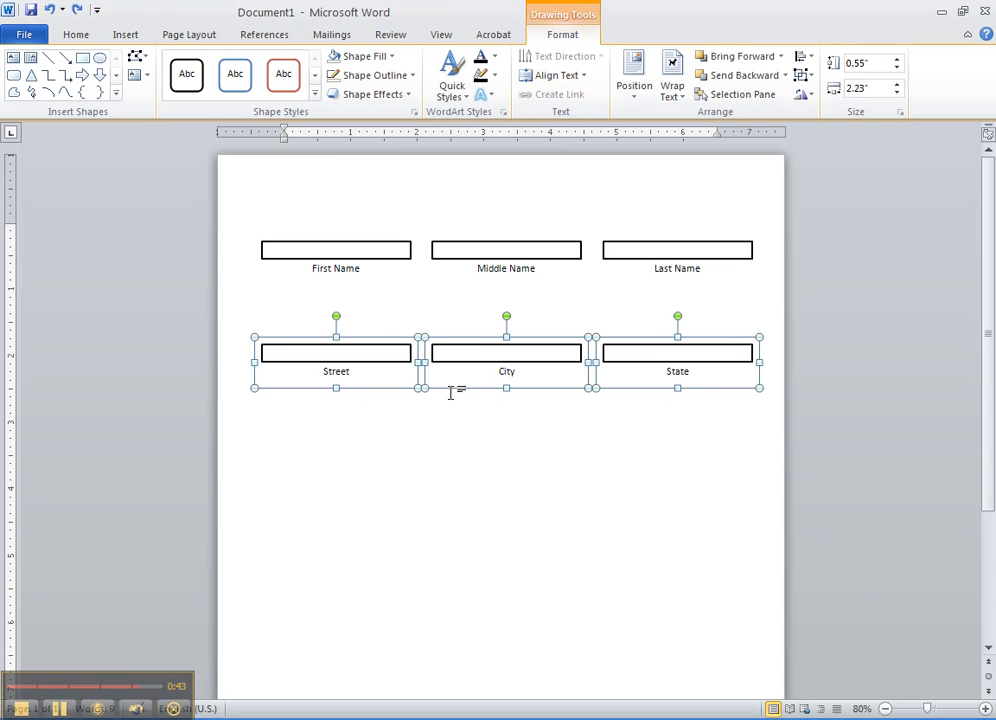
# Step: Group the Street, City and State boxes into one row and center that row horizontally on the page
pyautogui.click(803, 80)
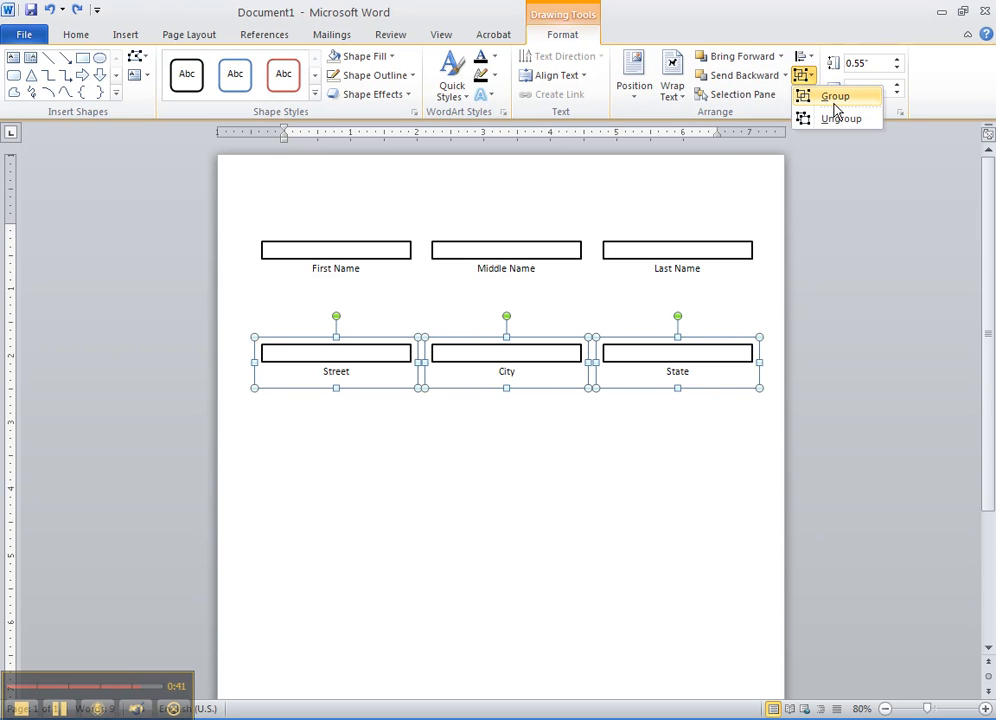
pyautogui.click(833, 97)
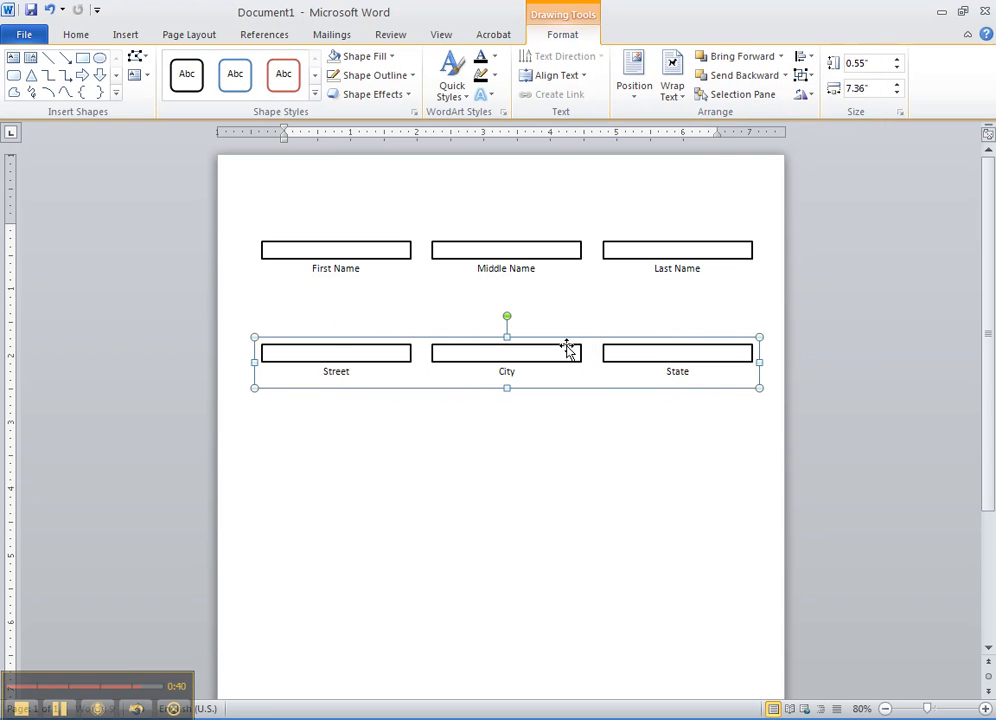
pyautogui.click(803, 57)
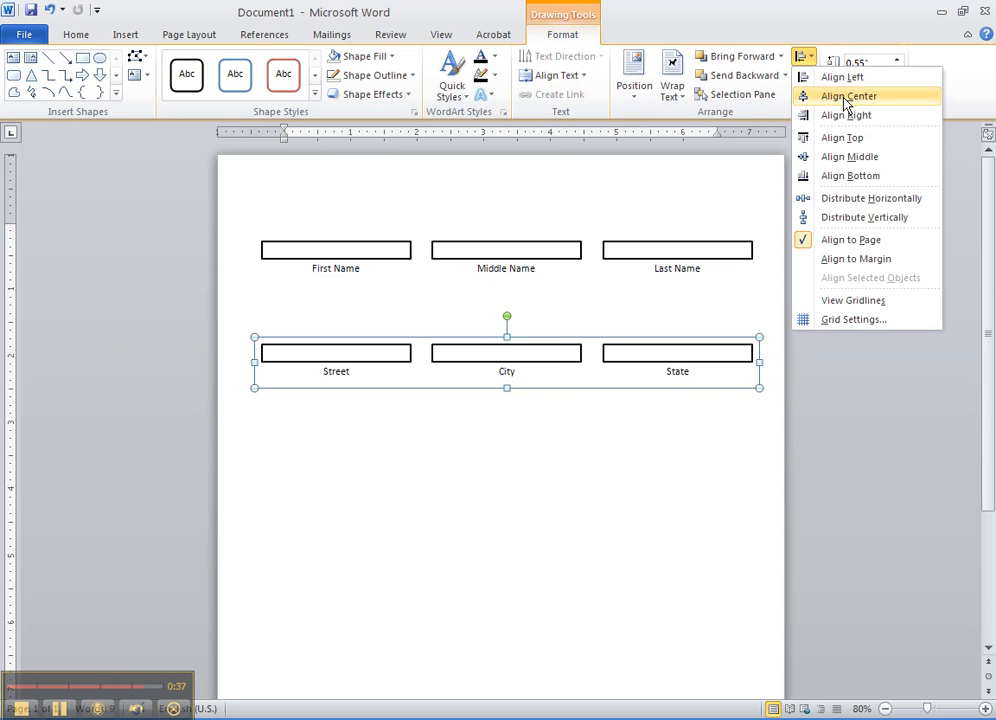
pyautogui.click(845, 98)
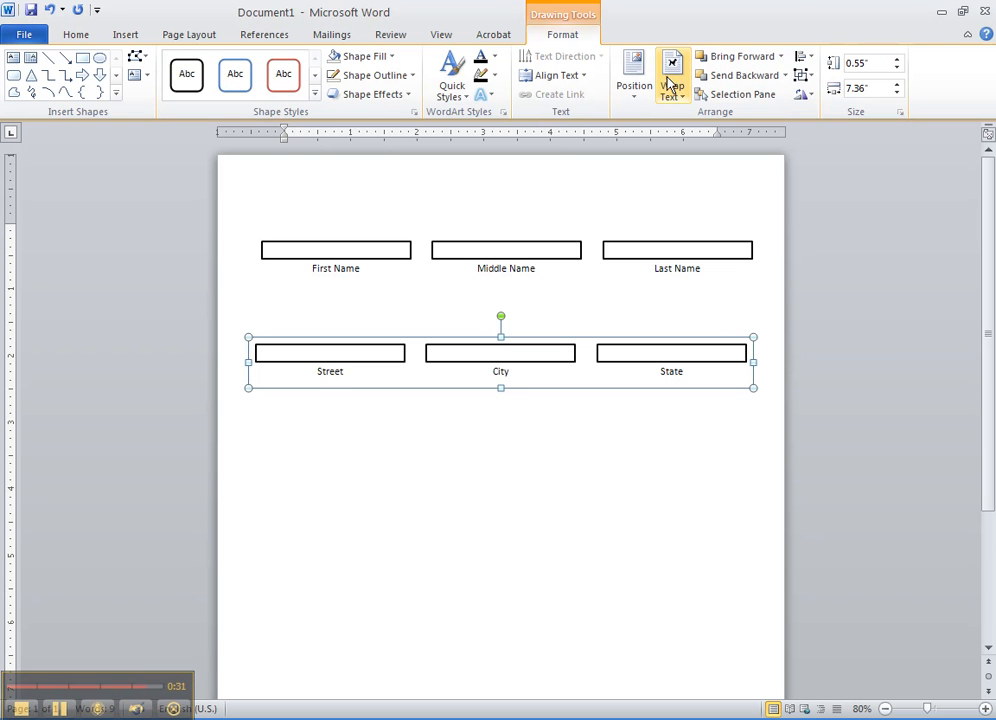
# Step: Open the alignment options for the grouped Street, City and State row
pyautogui.click(808, 60)
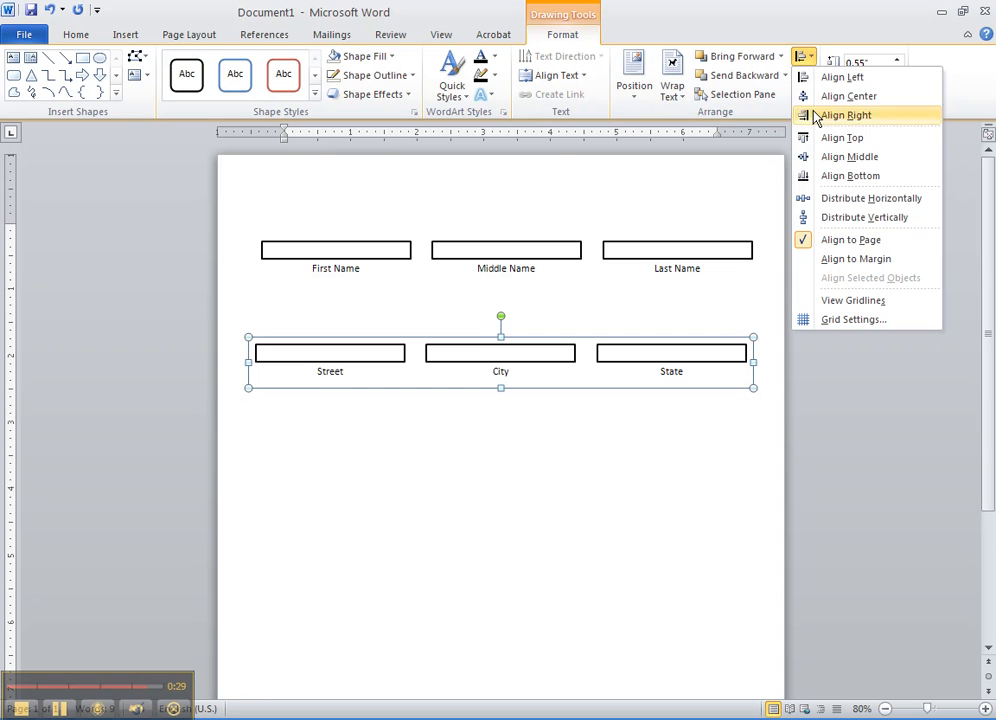